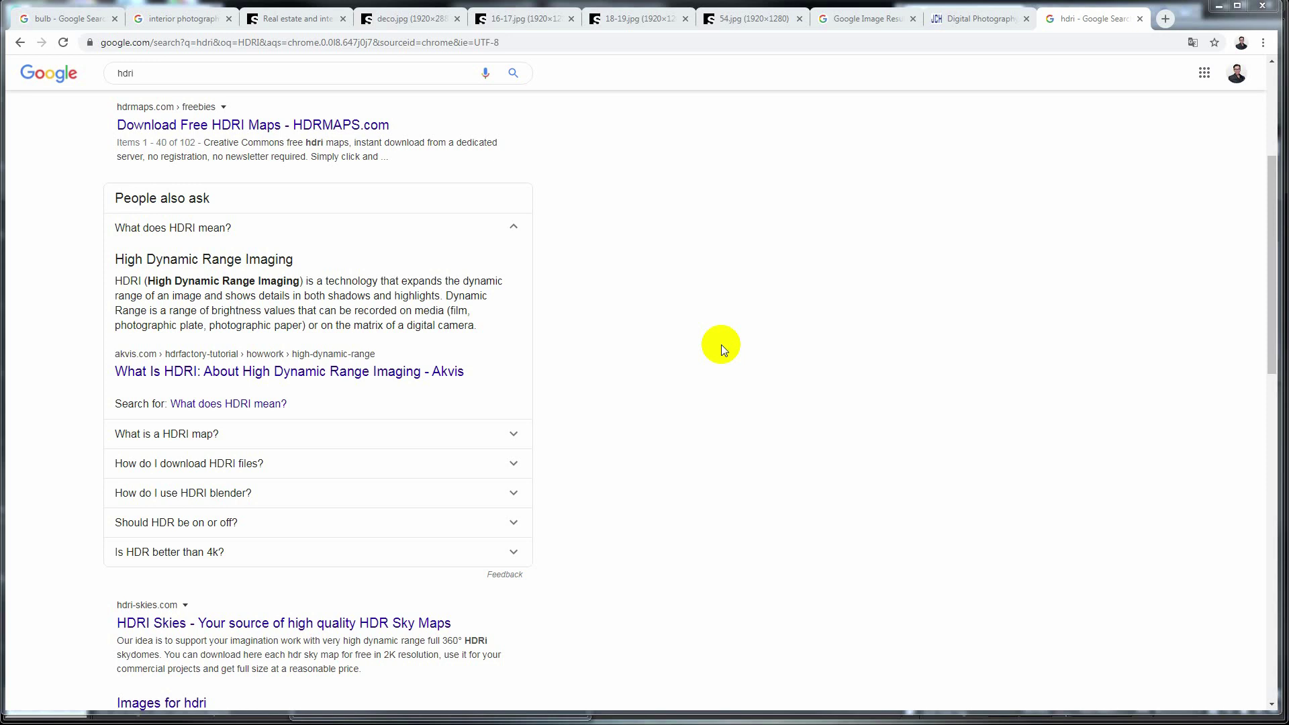
- Minimize the Chrome browser after reading about HDRI to return to 3ds Max
{"action": "left_click", "coordinate": [1218, 9]}
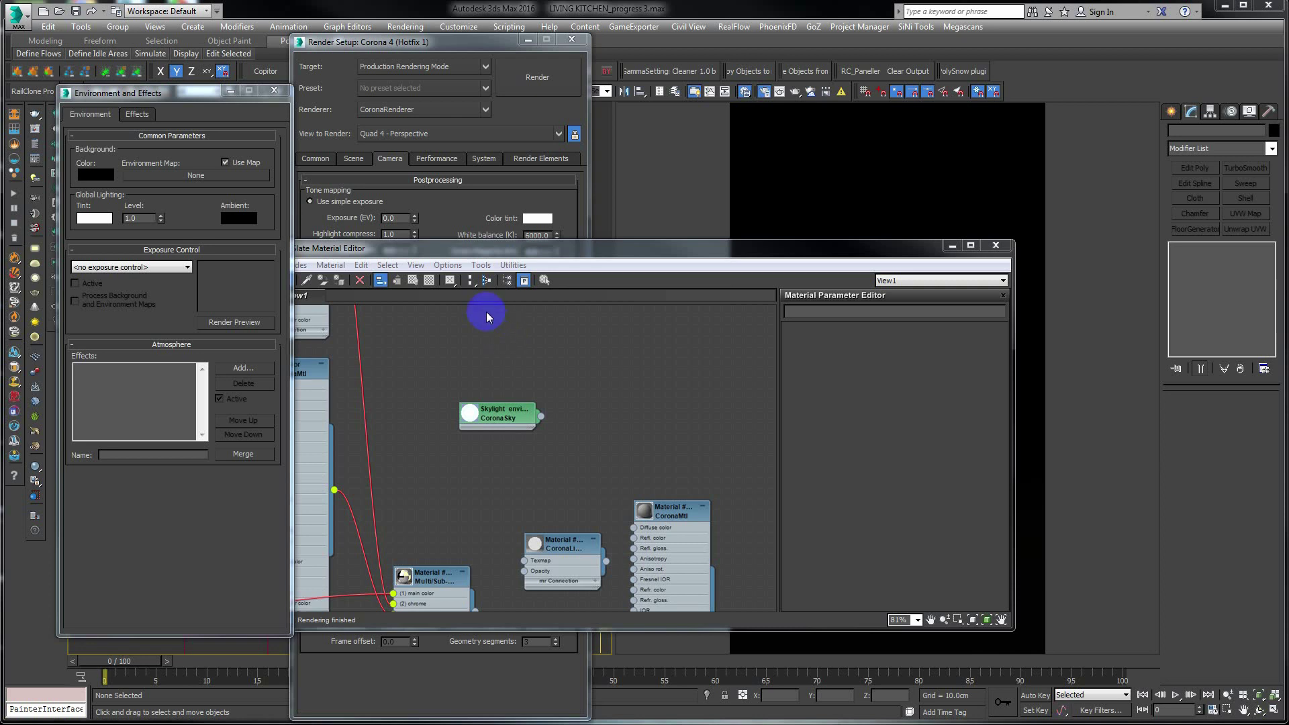
- Create a CoronaBitmap node and load GHDRI_DKCL_006_7k.hdr with the default HDRI load settings
{"action": "right_click", "coordinate": [488, 314]}
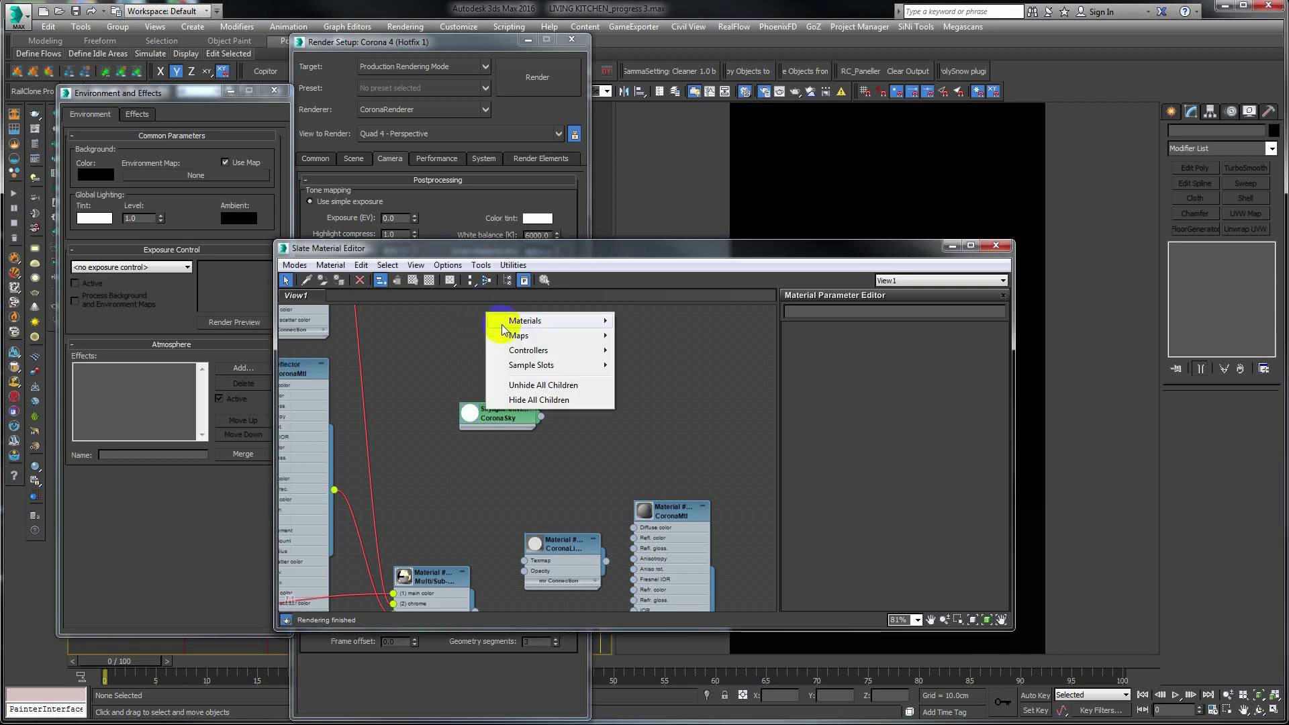
{"action": "mouse_move", "coordinate": [544, 336]}
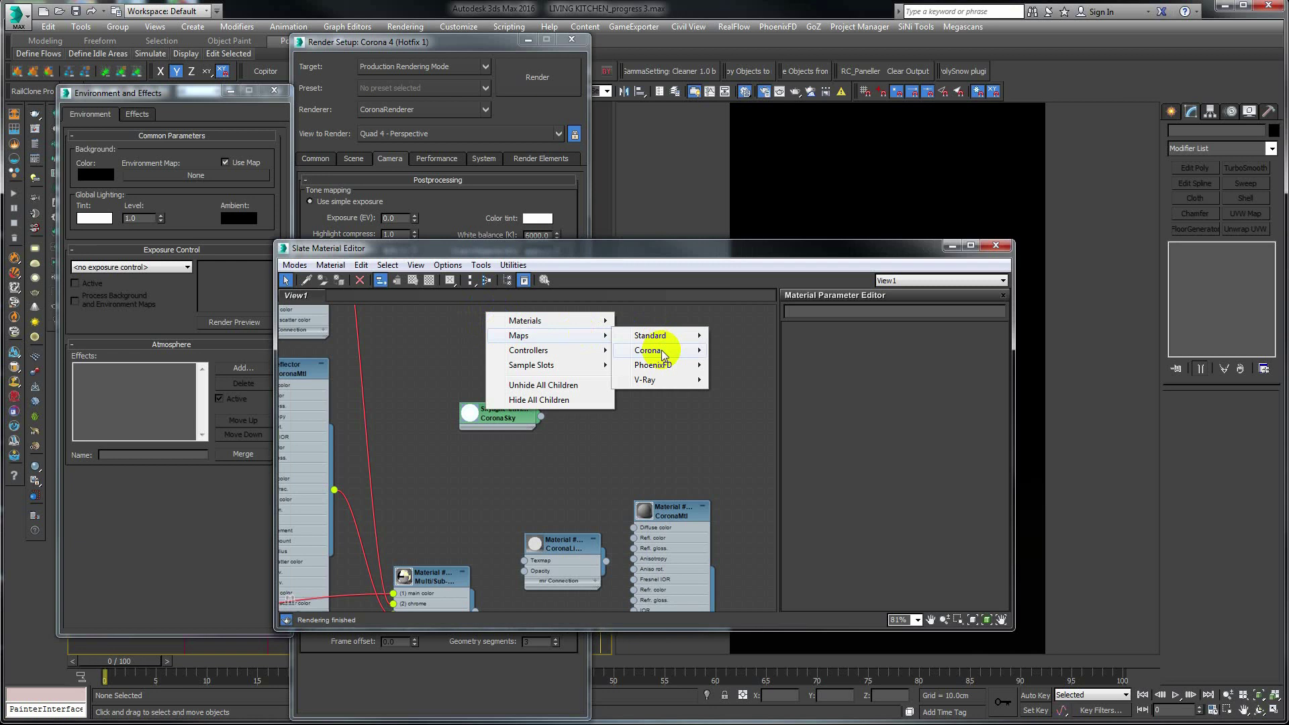
{"action": "mouse_move", "coordinate": [653, 350]}
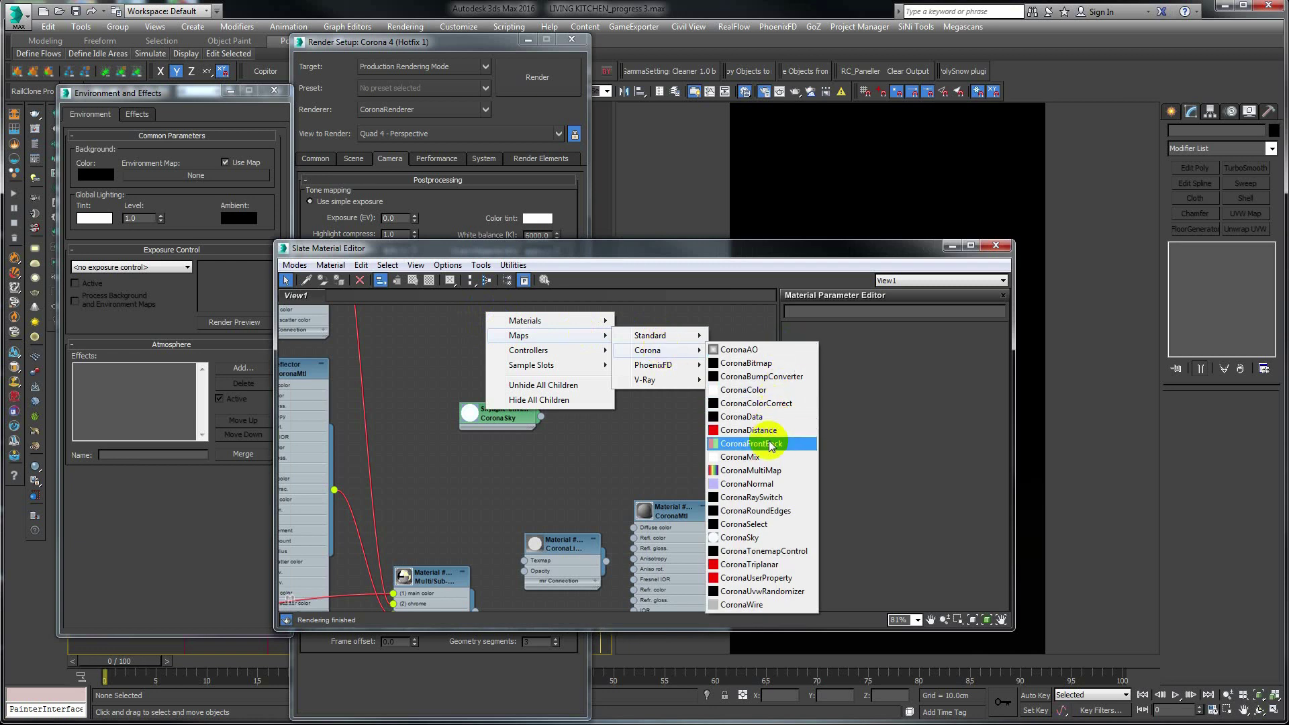
{"action": "left_click", "coordinate": [771, 366]}
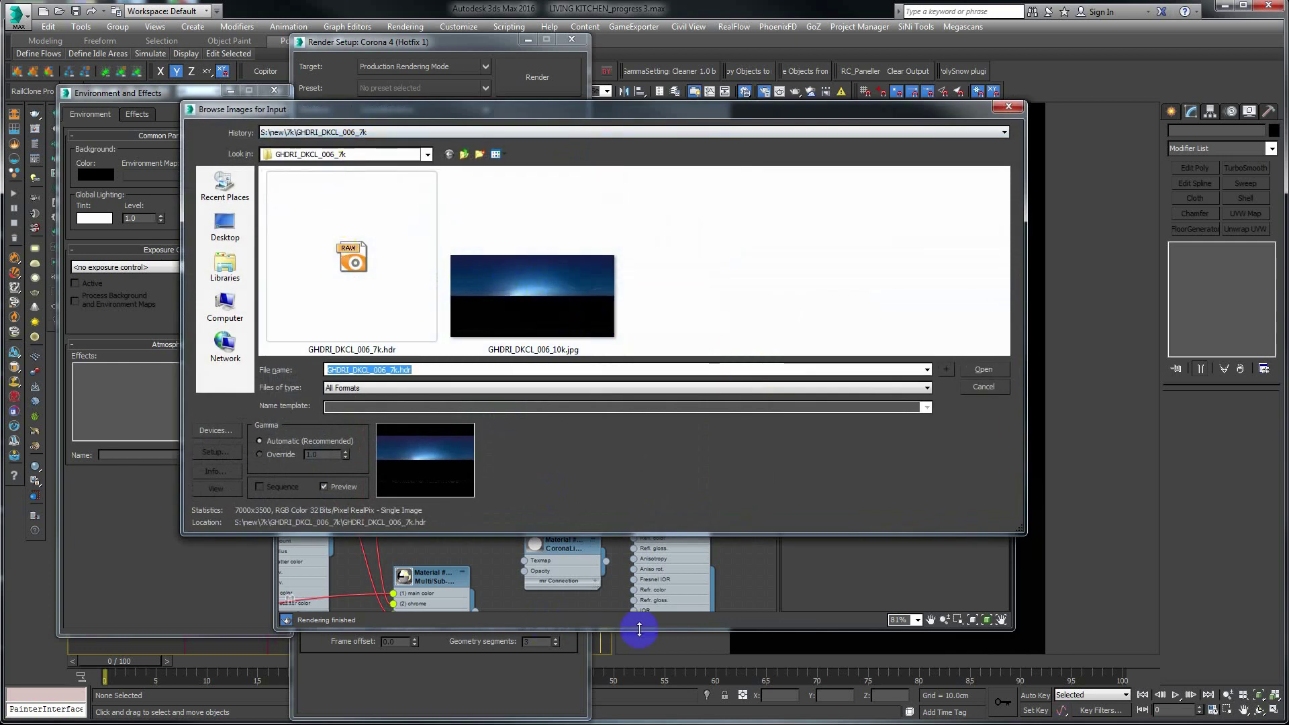
{"action": "left_click", "coordinate": [492, 297]}
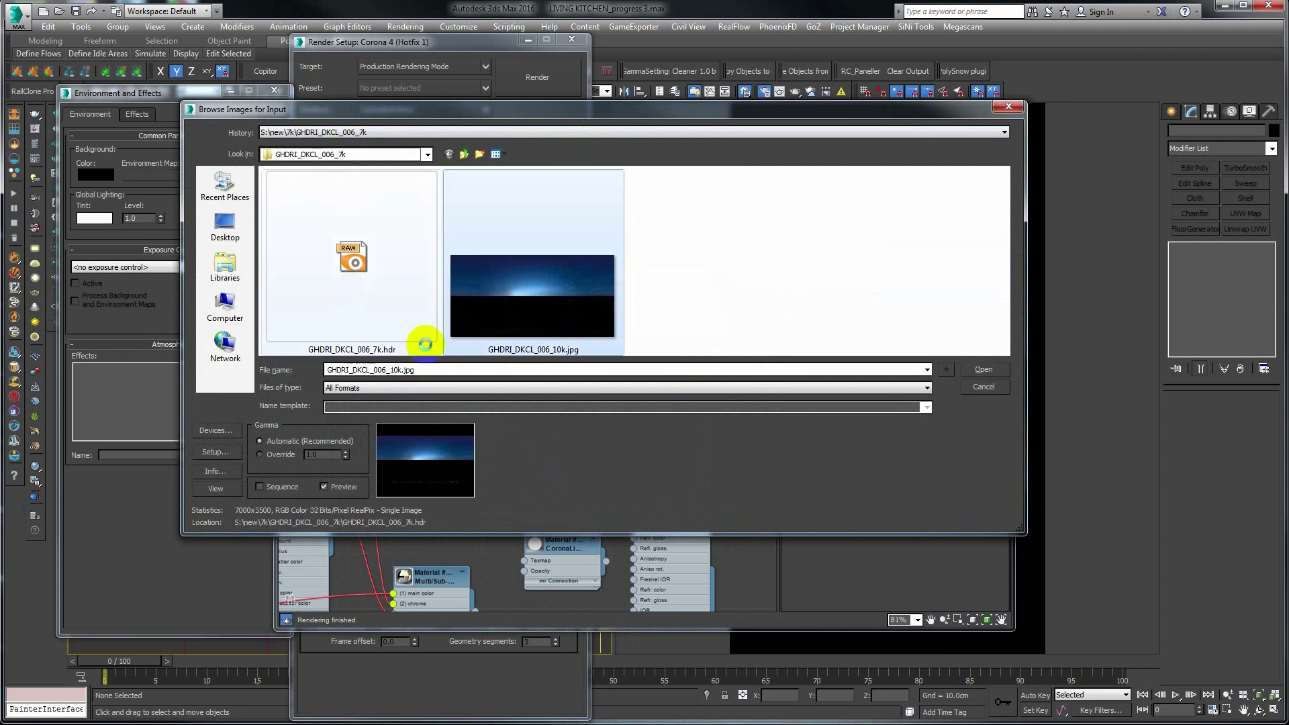
{"action": "left_click", "coordinate": [394, 285]}
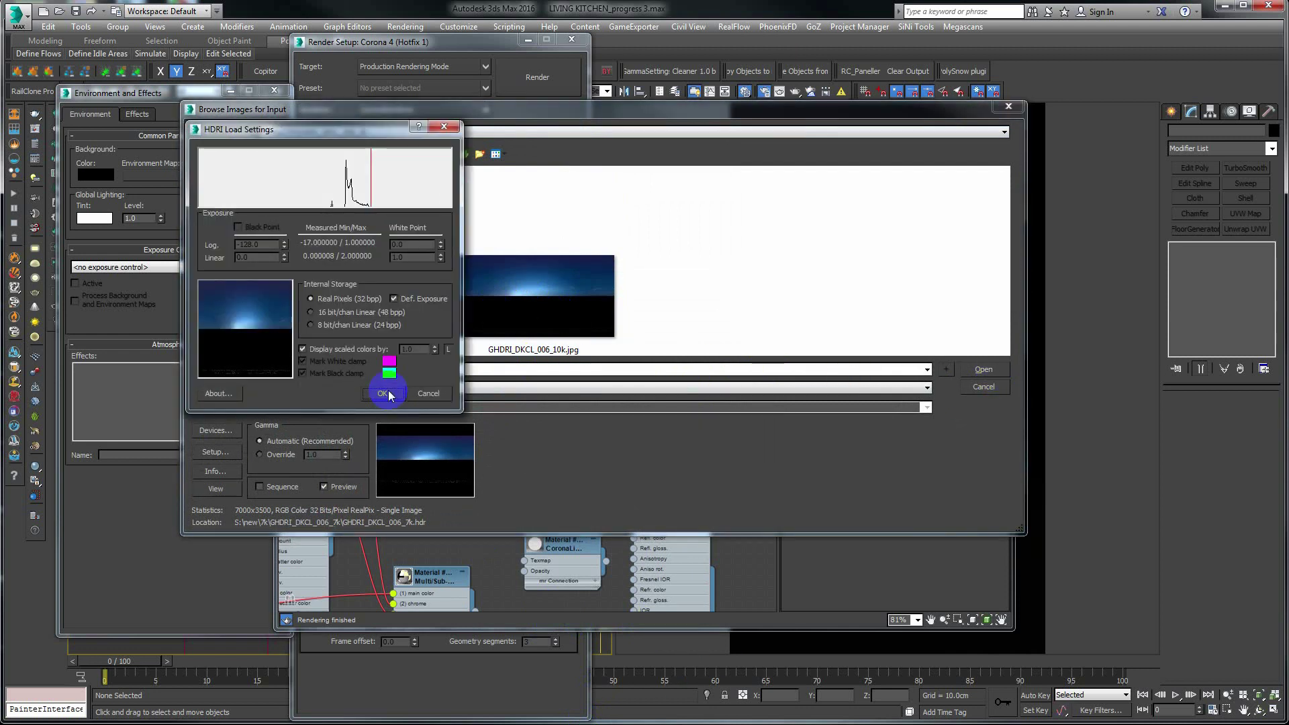
{"action": "left_click", "coordinate": [383, 394]}
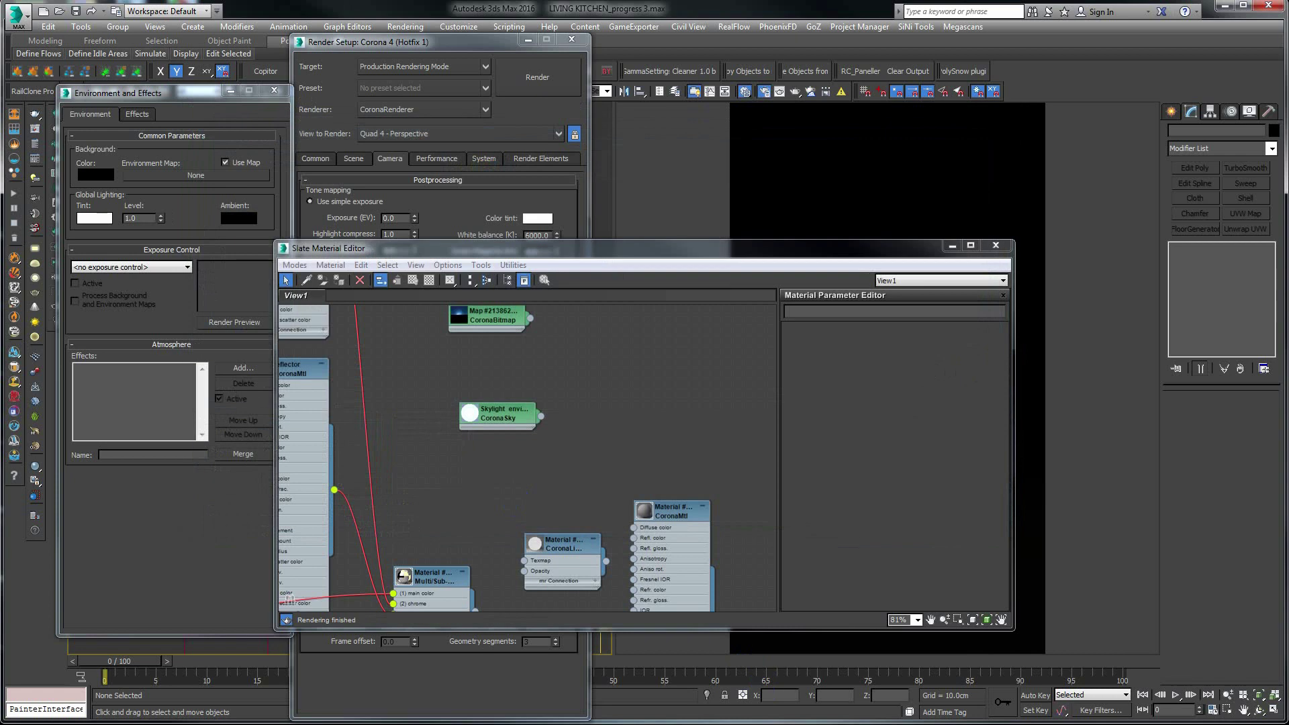
- Show the CoronaBitmap's parameters, with Spherical mode and the Rotate (degrees) field
{"action": "double_click", "coordinate": [487, 326]}
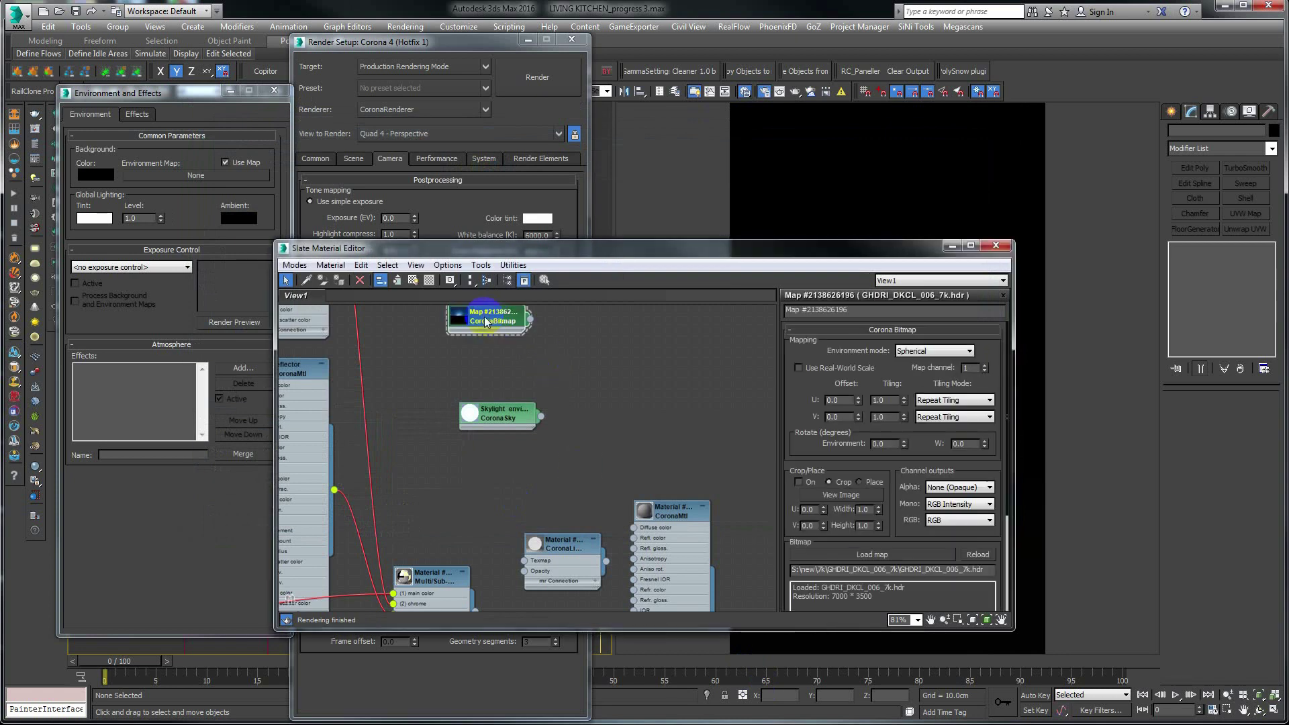
{"action": "left_click_drag", "start_coordinate": [477, 334], "coordinate": [473, 338]}
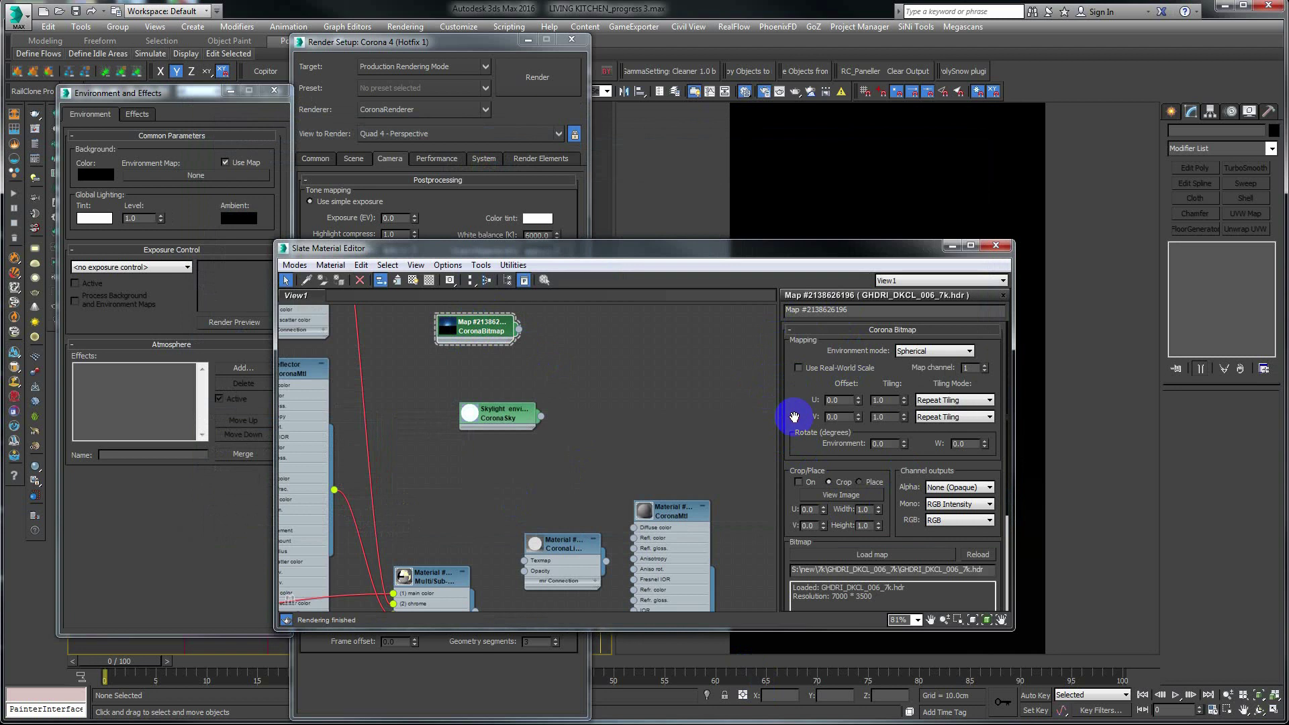
{"action": "scroll", "coordinate": [787, 411], "scroll_direction": "down", "scroll_amount": 1}
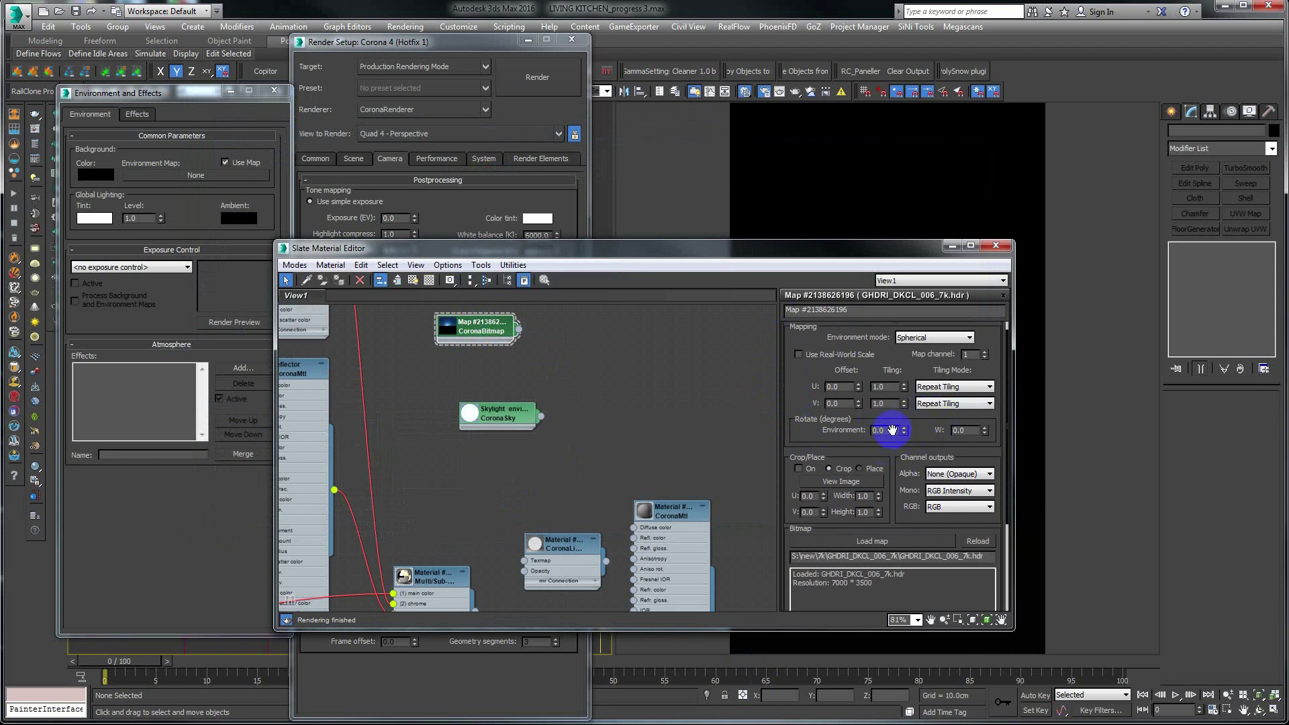
{"action": "left_click", "coordinate": [883, 428]}
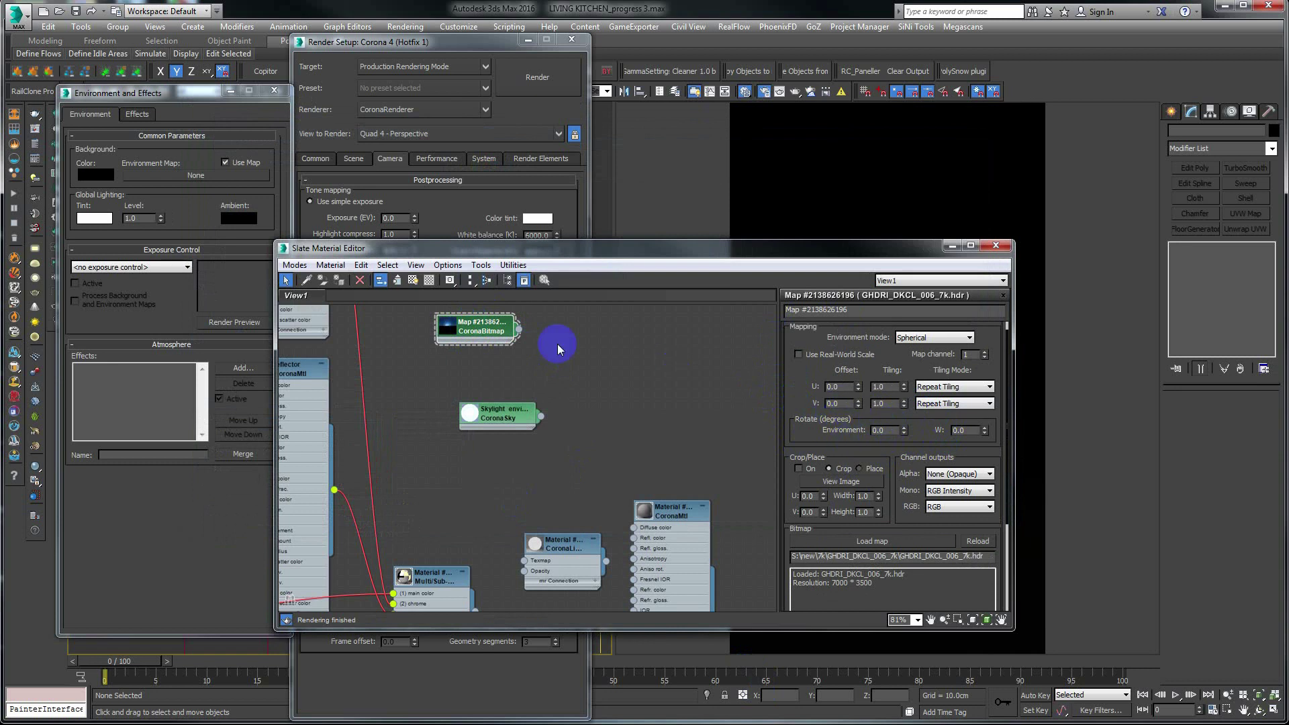
{"action": "left_click", "coordinate": [479, 333]}
- Instance the CoronaBitmap into the Environment Map slot and close Render Setup
{"action": "left_click", "coordinate": [478, 313]}
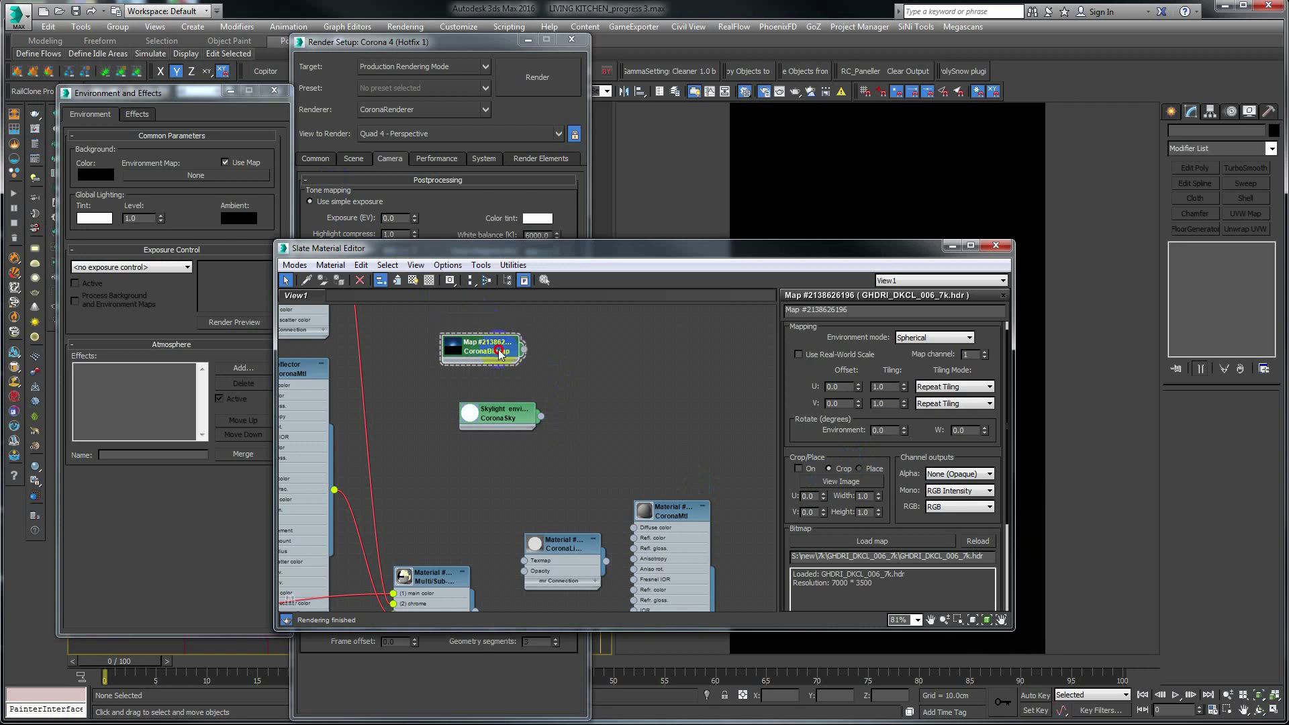
{"action": "mouse_move", "coordinate": [511, 336]}
{"action": "left_mouse_down"}
{"action": "mouse_move", "coordinate": [523, 359]}
{"action": "mouse_move", "coordinate": [143, 180]}
{"action": "left_mouse_up"}
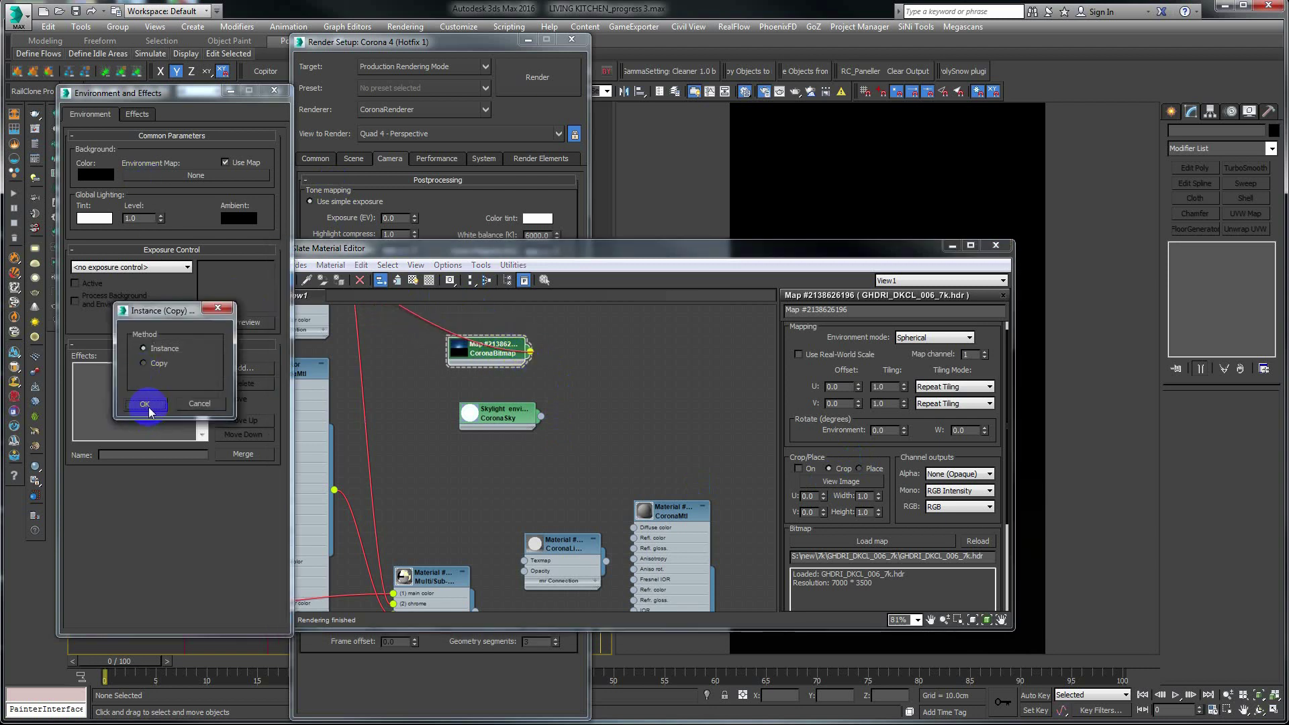
{"action": "left_click", "coordinate": [148, 405]}
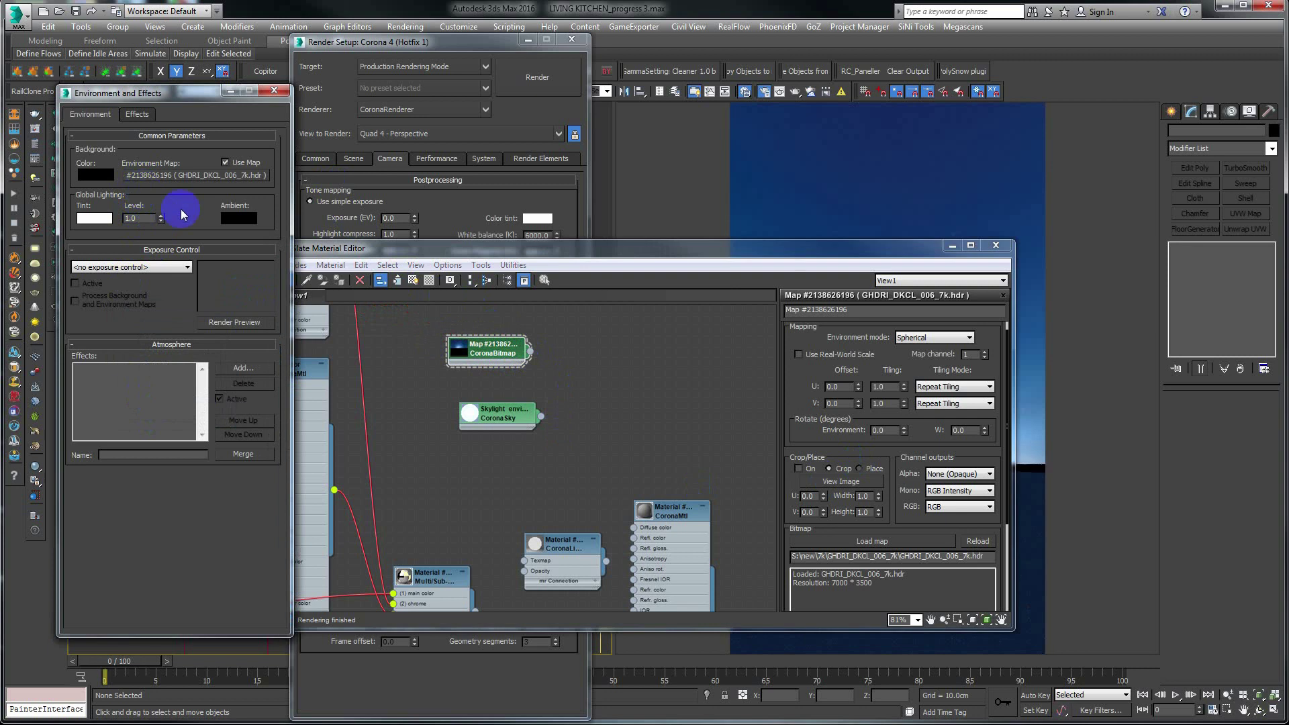
{"action": "left_click_drag", "start_coordinate": [867, 248], "coordinate": [567, 257]}
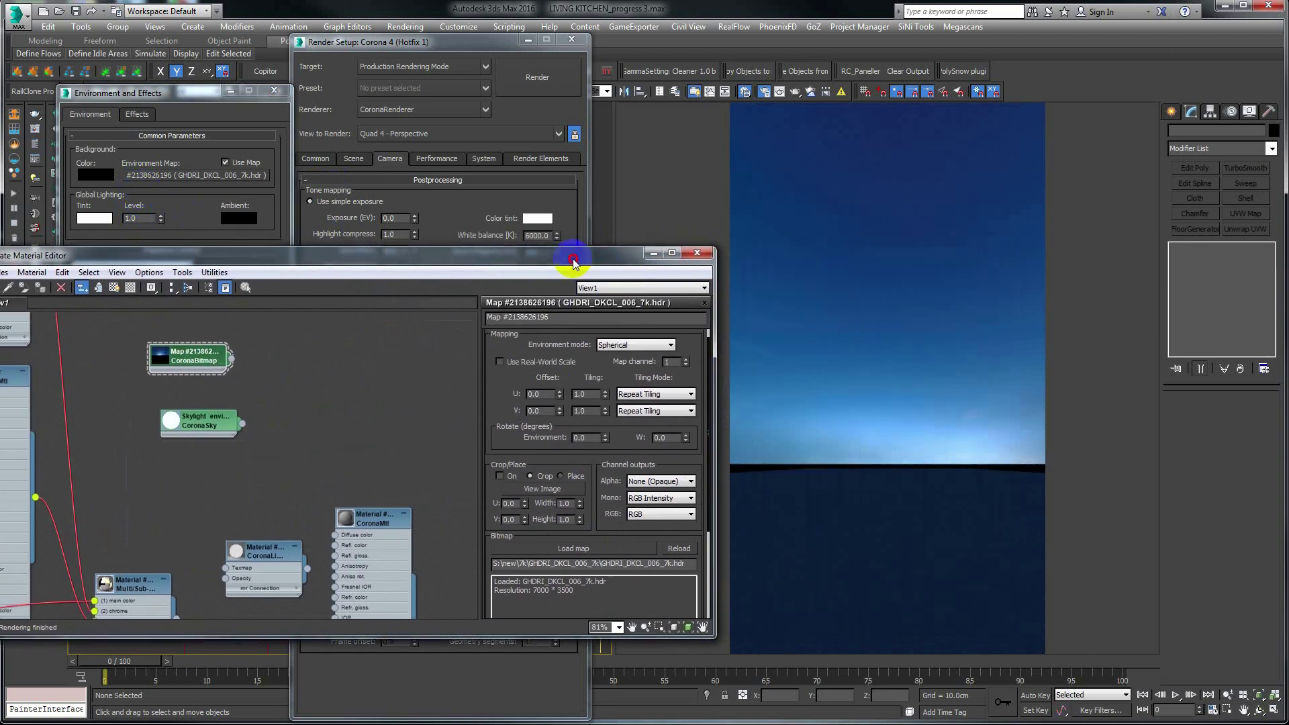
{"action": "left_click", "coordinate": [571, 39]}
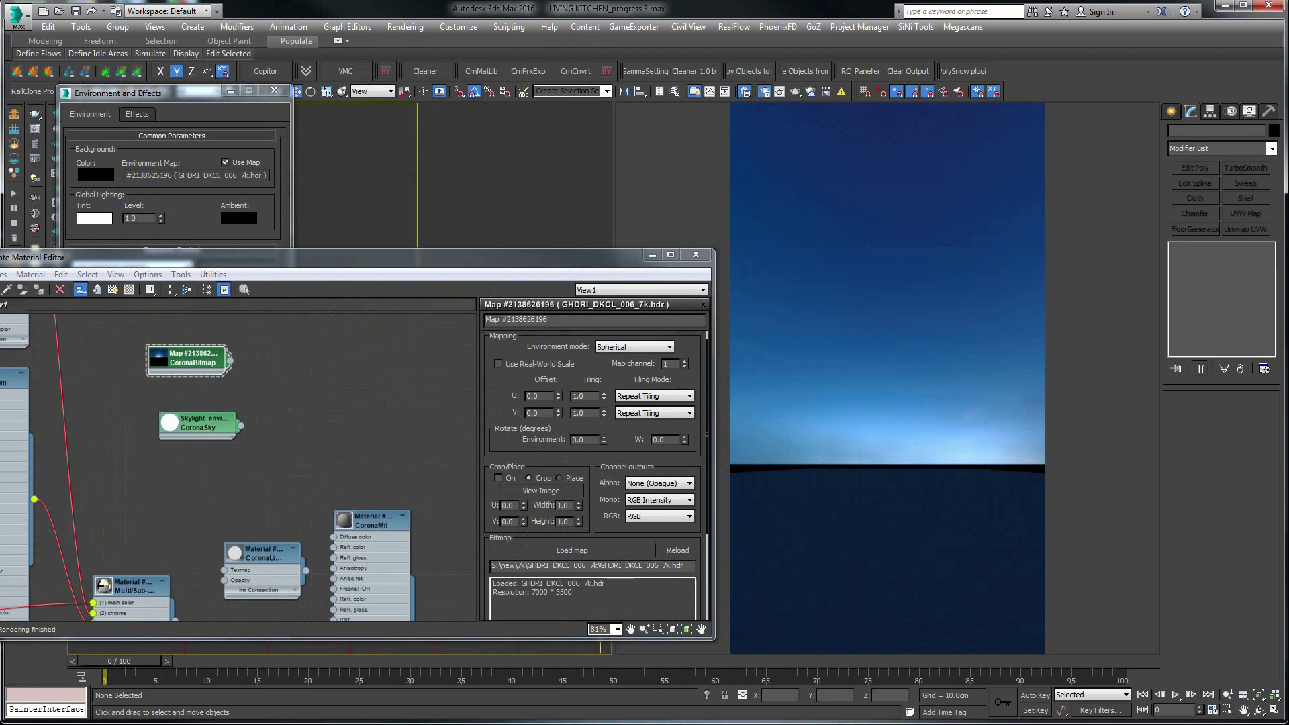
- Set the HDRI map's environment rotation to 30 degrees, then switch to the ACDSee rotation diagram
{"action": "left_click", "coordinate": [215, 118]}
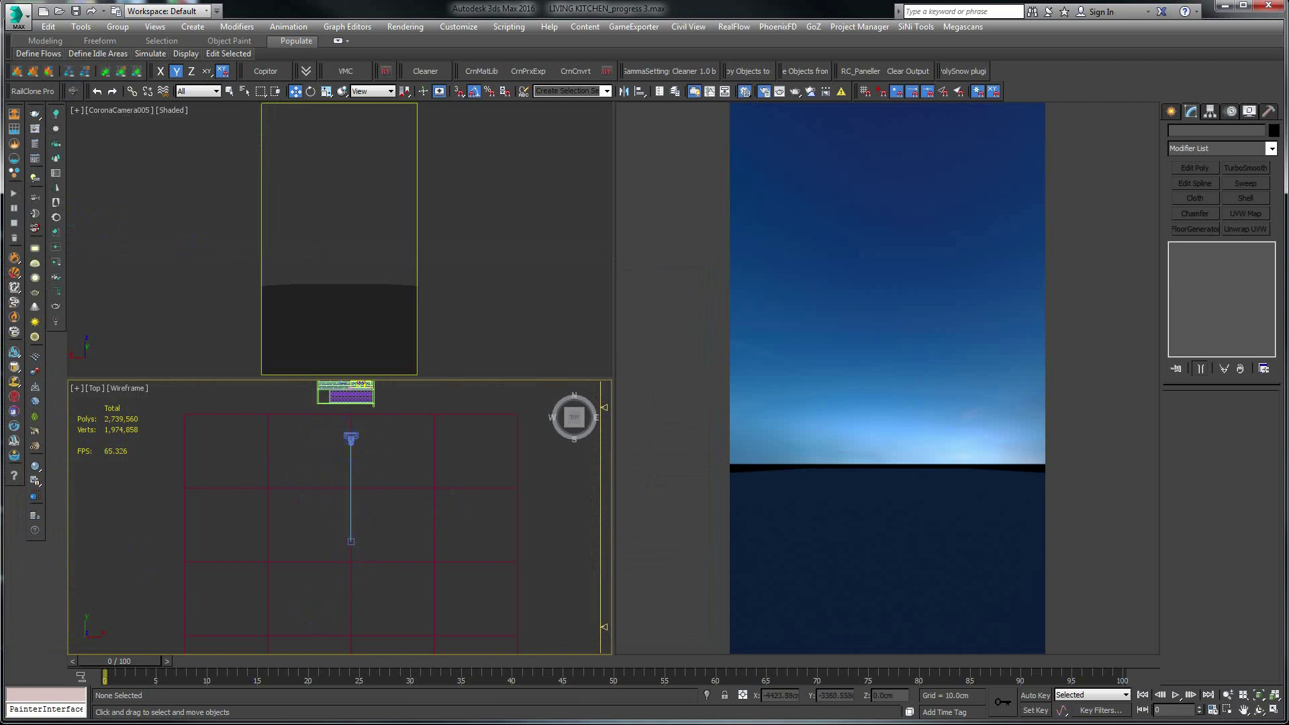
{"action": "key", "text": "m"}
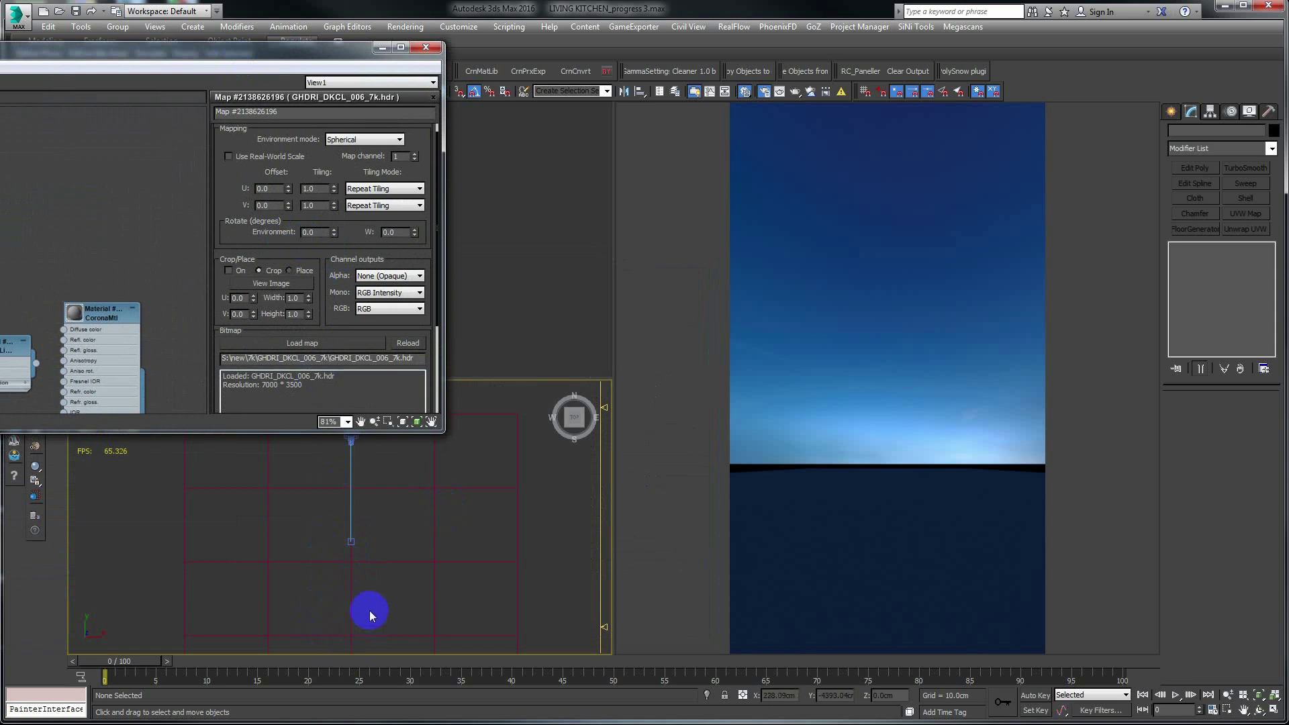
{"action": "mouse_move", "coordinate": [921, 423]}
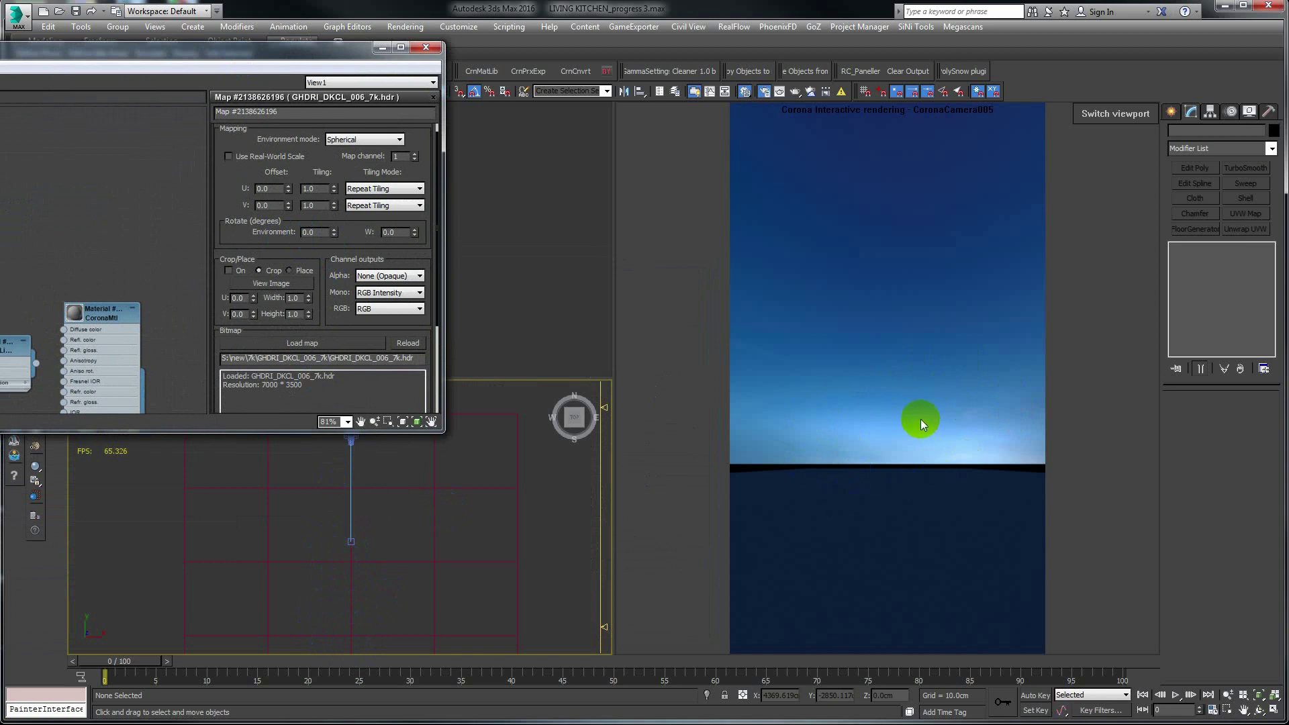
{"action": "left_click", "coordinate": [308, 232]}
{"action": "left_click_drag", "start_coordinate": [308, 231], "coordinate": [317, 229]}
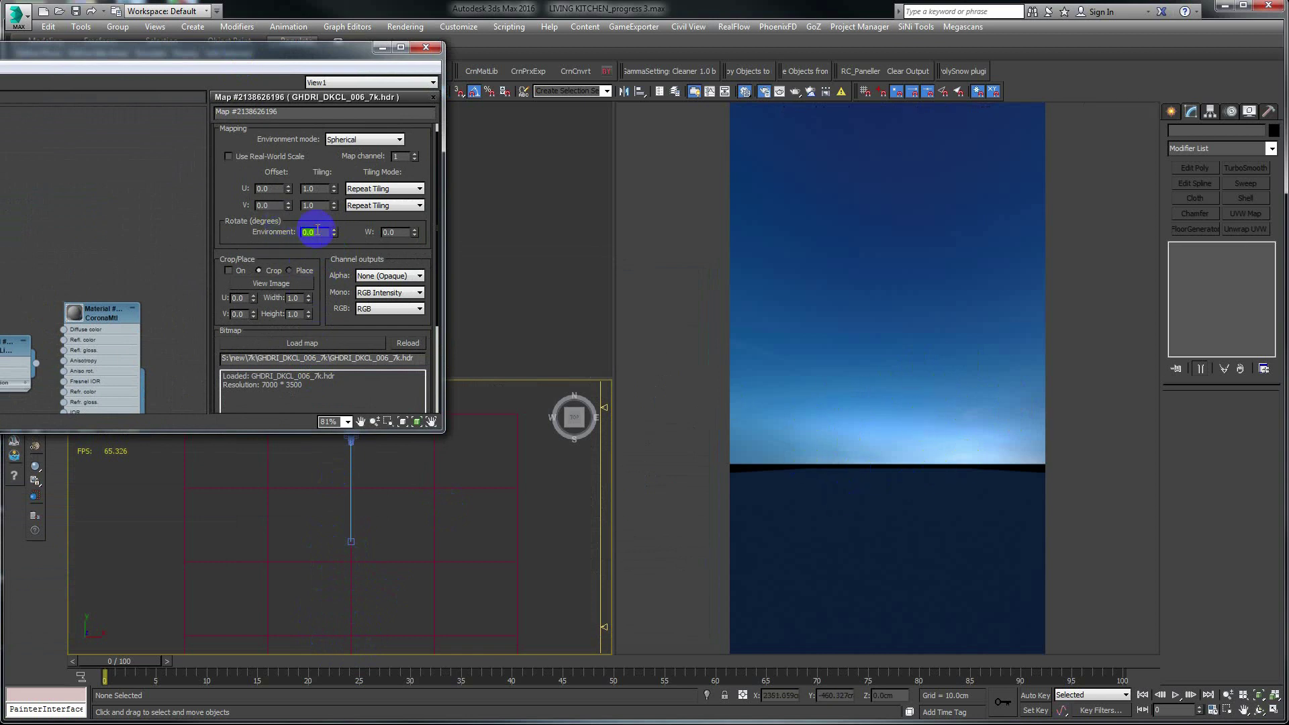
{"action": "type", "text": "30"}
{"action": "key", "text": "Return"}
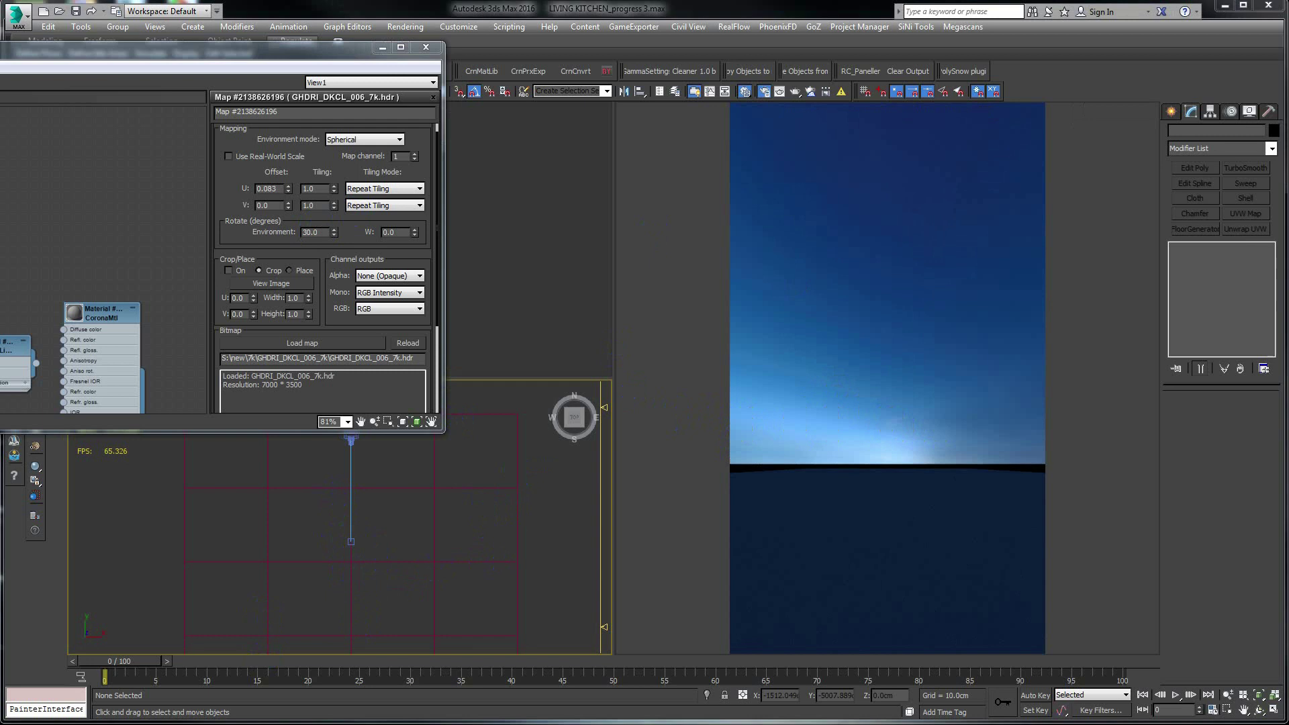
{"action": "key", "text": "alt+Tab"}
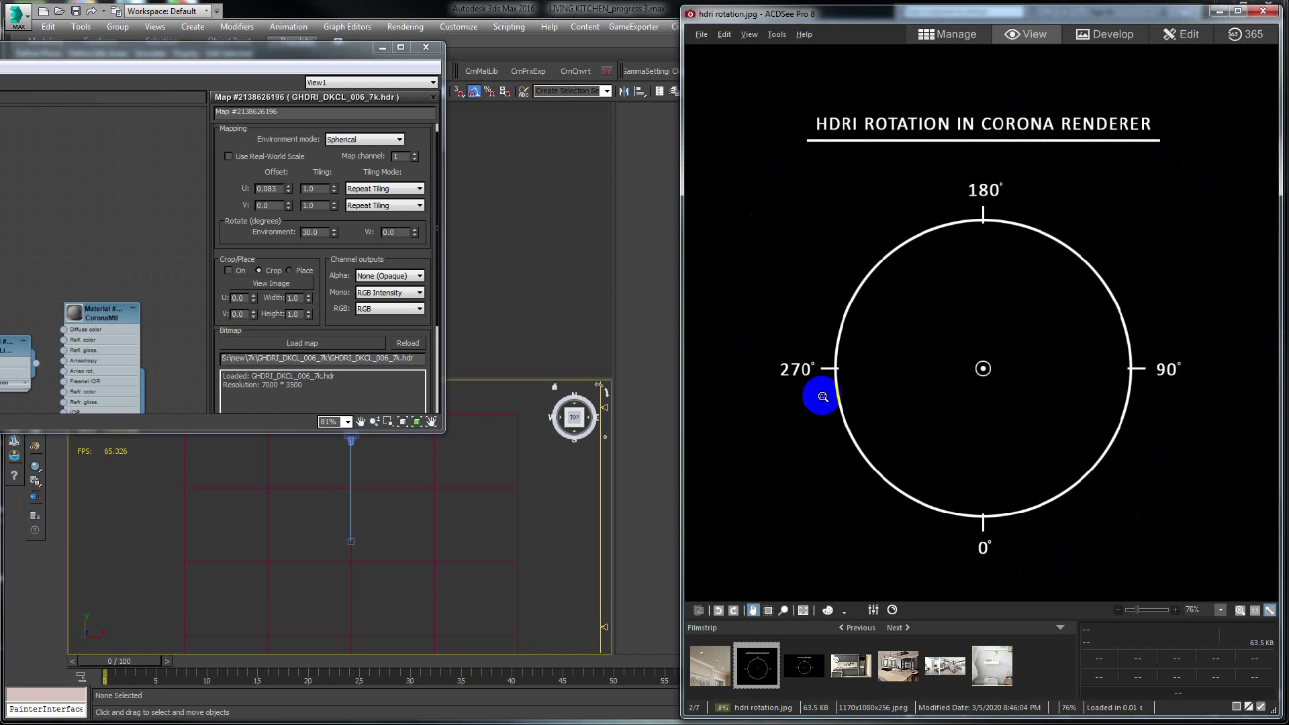
- Minimize ACDSee Pro 8 to return to the 3ds Max scene
{"action": "left_click", "coordinate": [1217, 14]}
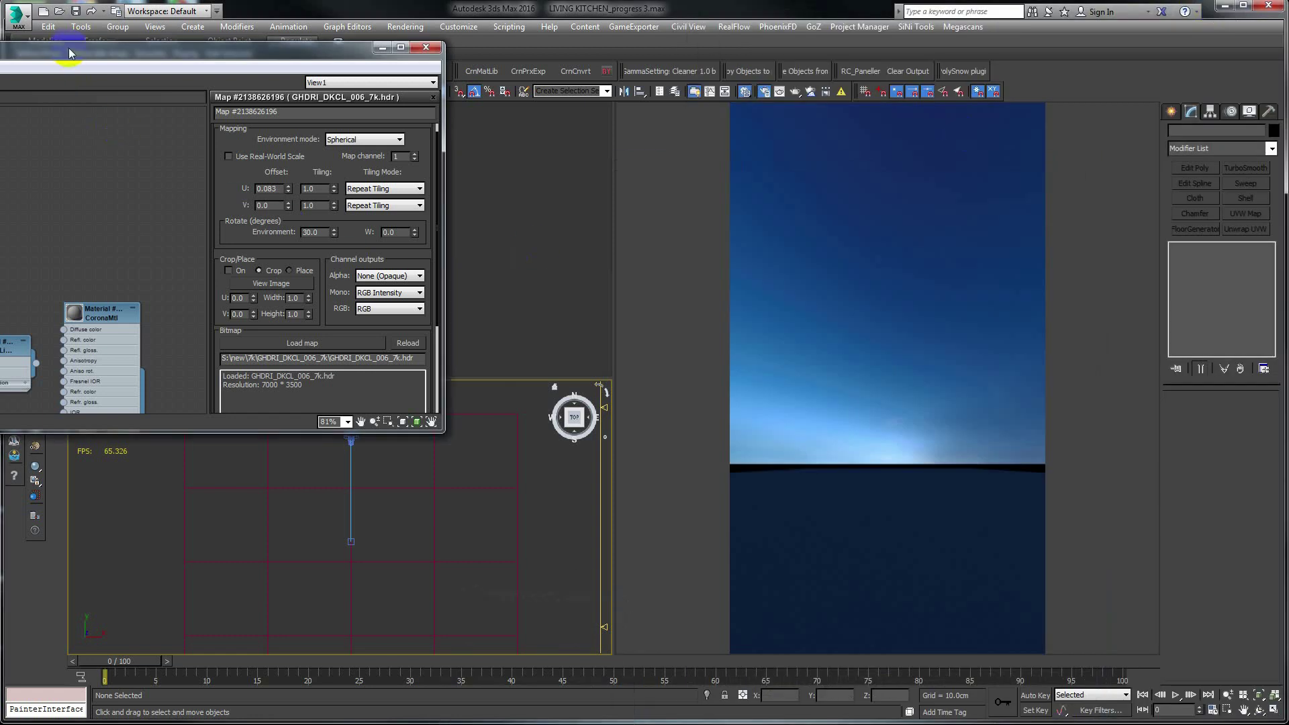
- Create a CoronaColorCorrect node fed by the HDRI bitmap and show its settings
{"action": "mouse_move", "coordinate": [47, 49]}
{"action": "left_mouse_down"}
{"action": "mouse_move", "coordinate": [307, 186]}
{"action": "mouse_move", "coordinate": [369, 250]}
{"action": "mouse_move", "coordinate": [358, 204]}
{"action": "left_mouse_up"}
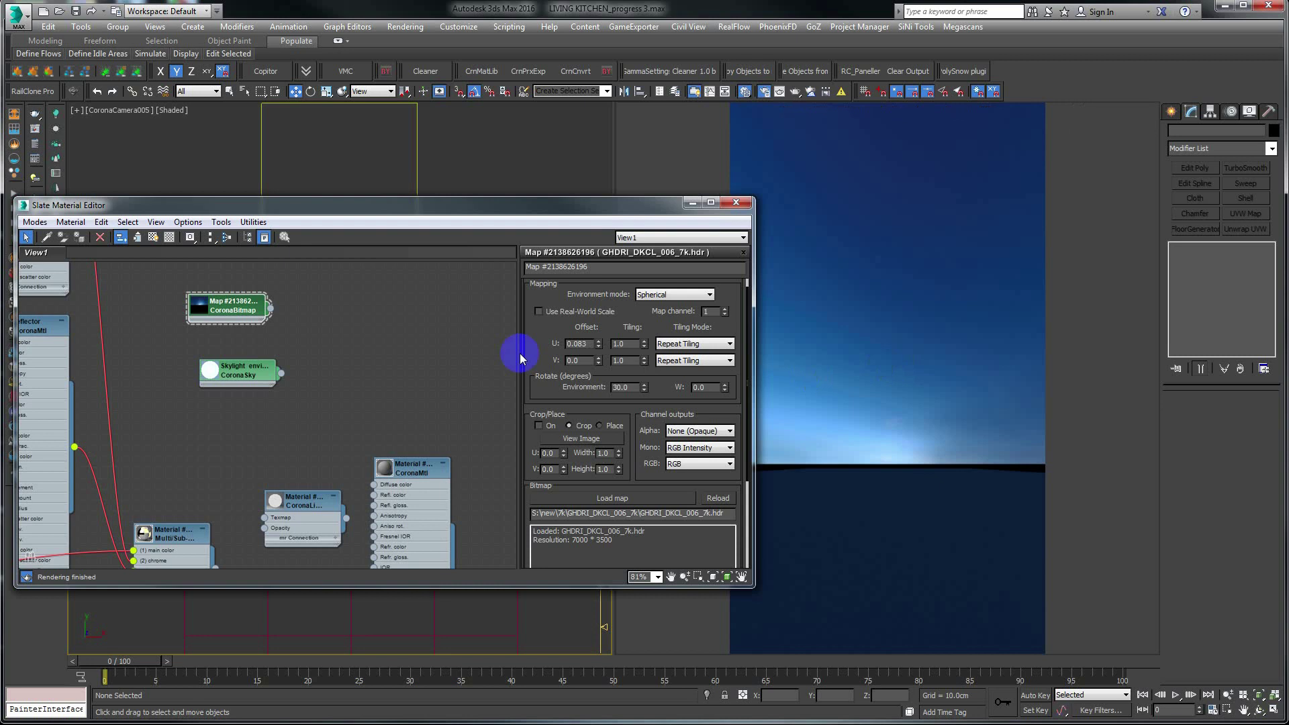
{"action": "left_click_drag", "start_coordinate": [269, 308], "coordinate": [316, 298]}
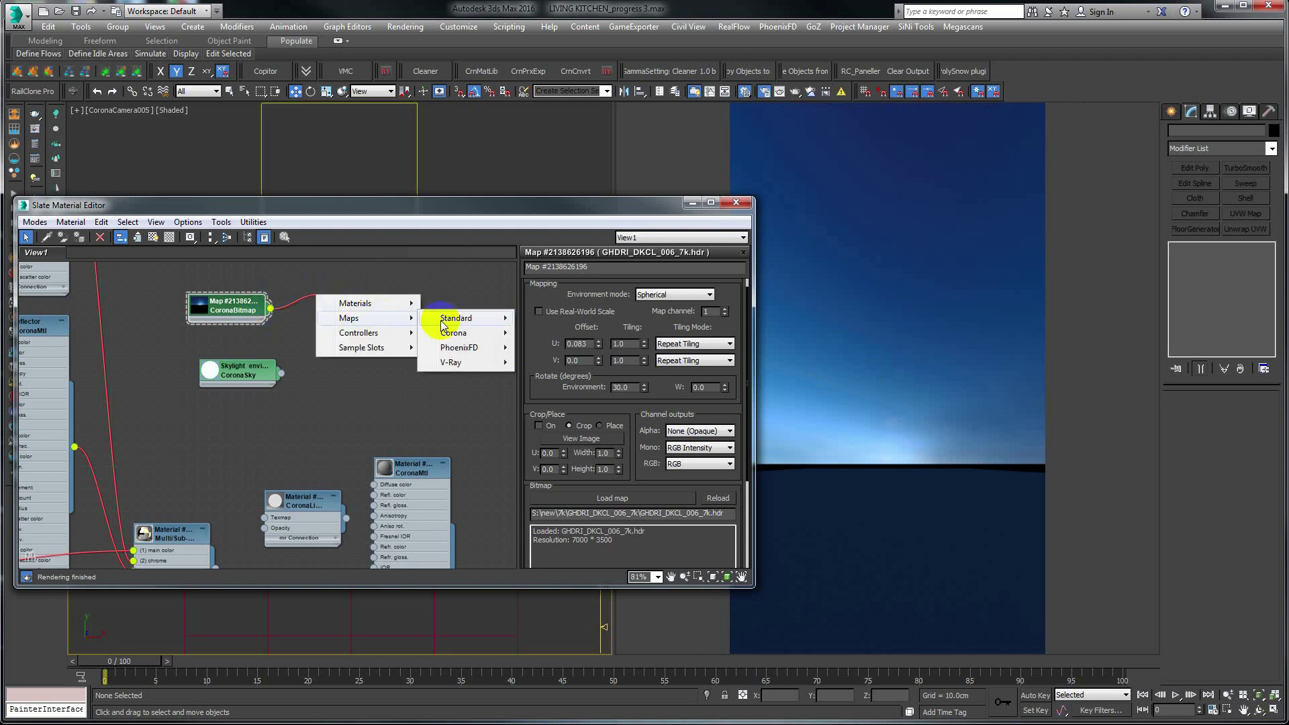
{"action": "mouse_move", "coordinate": [454, 332]}
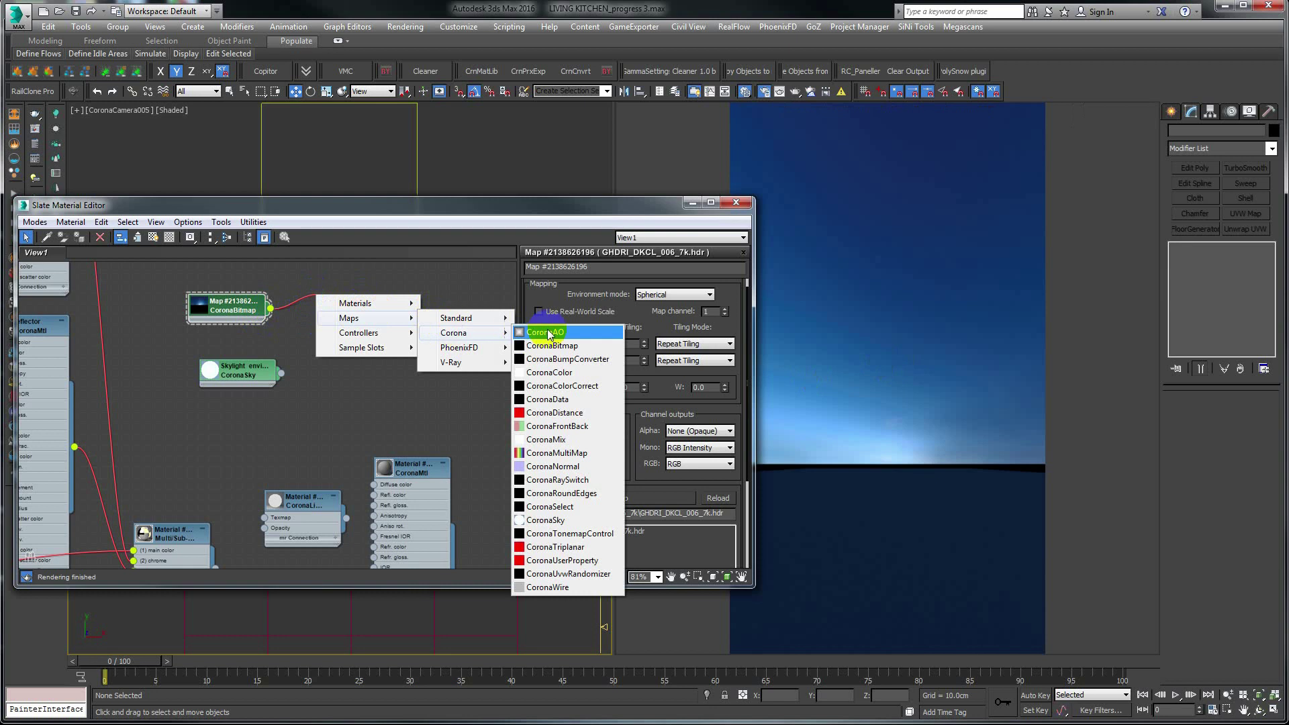
{"action": "left_click", "coordinate": [554, 386]}
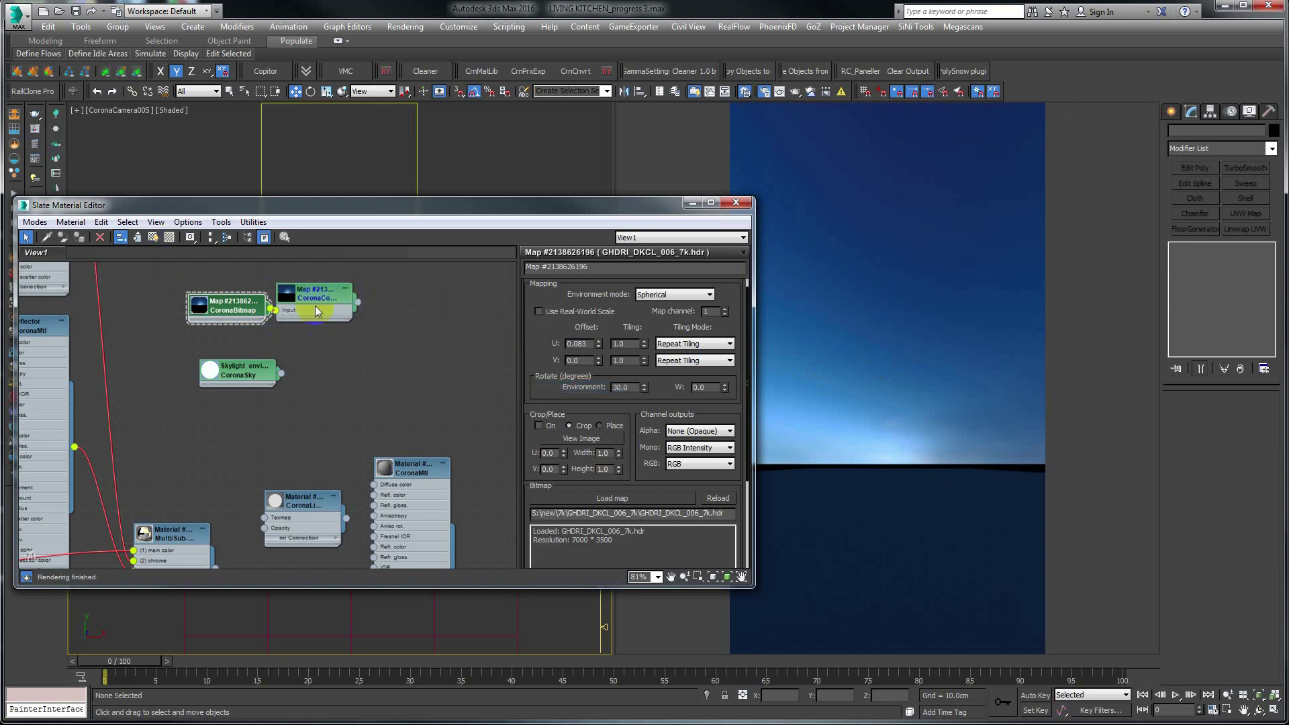
{"action": "left_click_drag", "start_coordinate": [316, 305], "coordinate": [344, 322]}
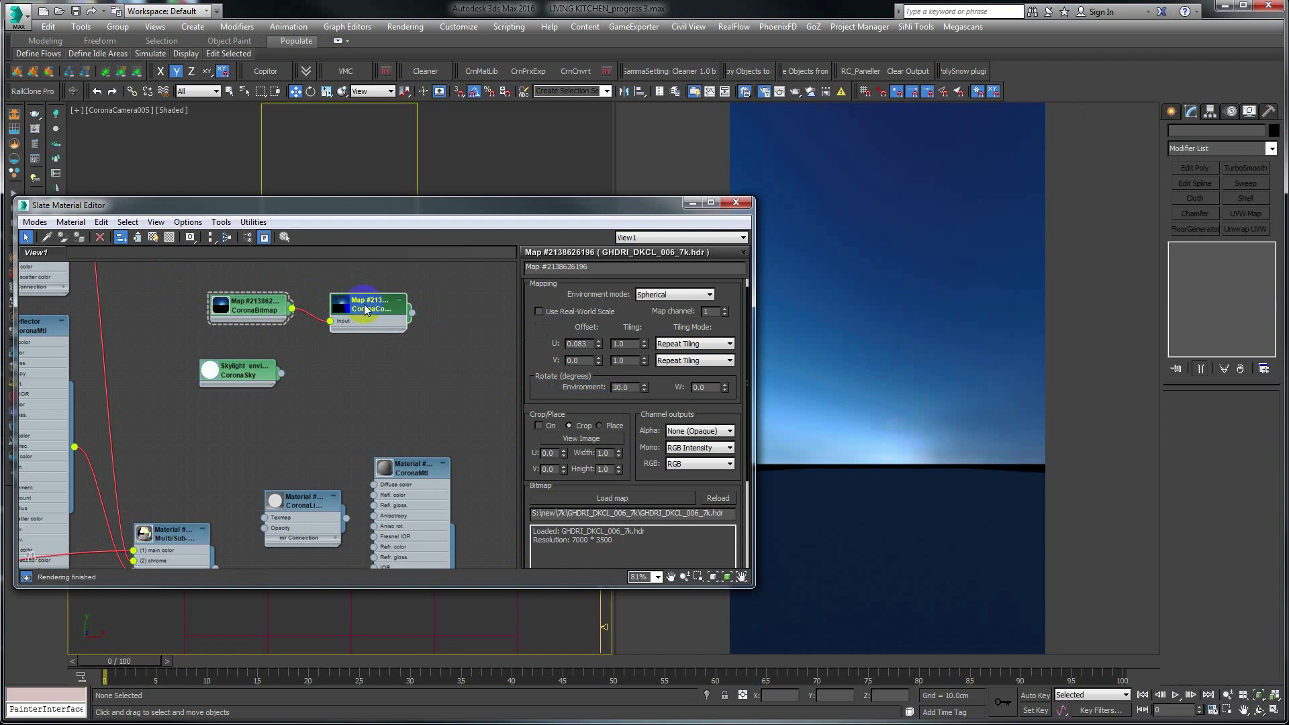
{"action": "double_click", "coordinate": [367, 310]}
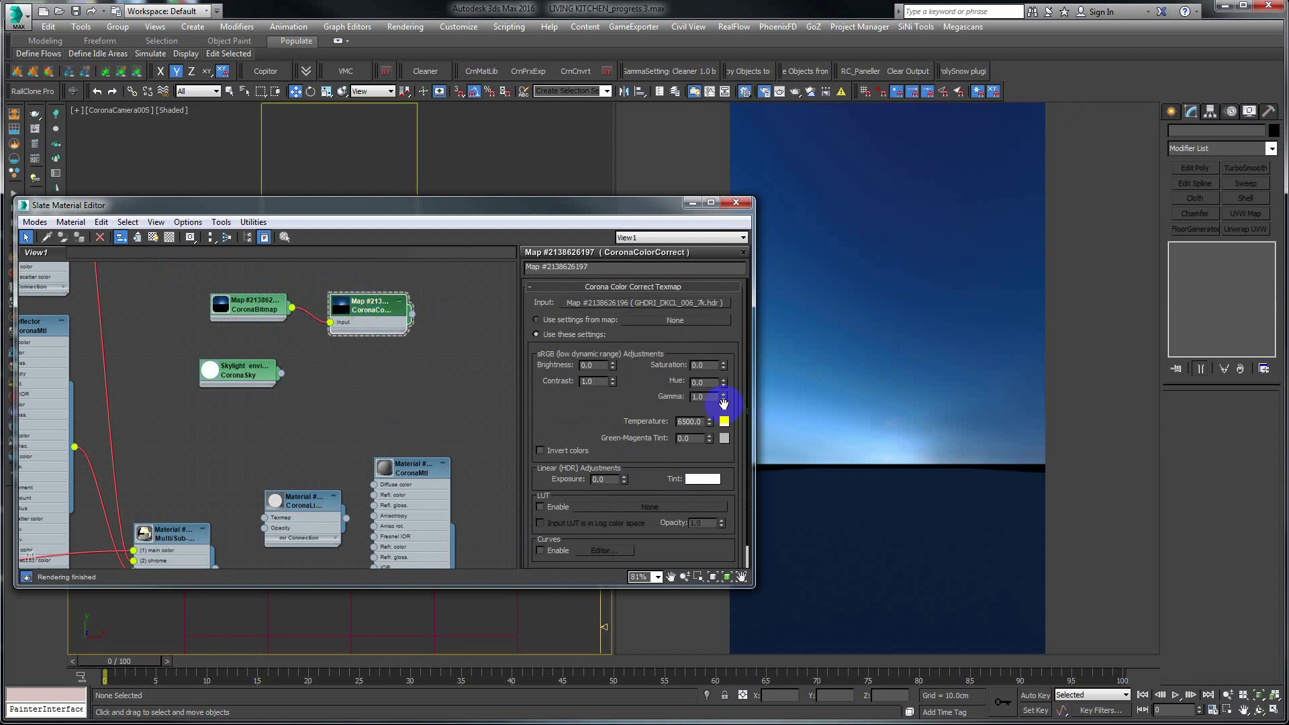
{"action": "left_click", "coordinate": [404, 321]}
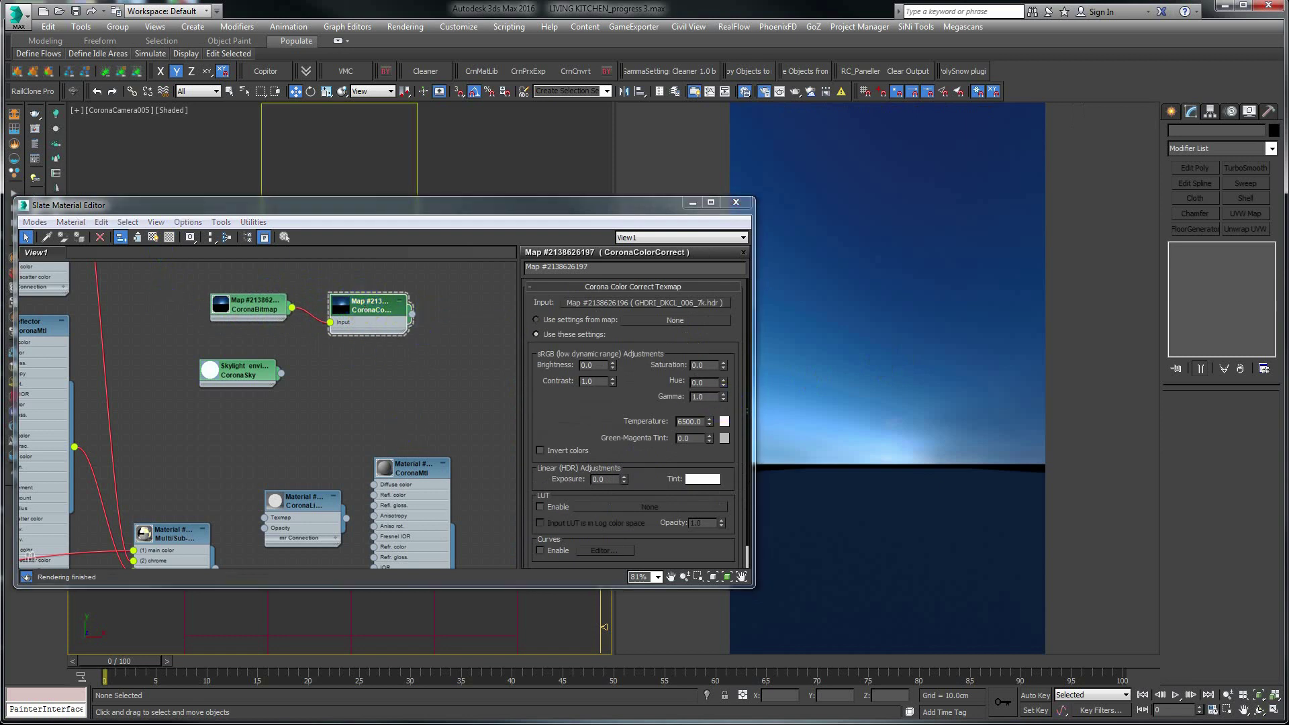
- Instance the CoronaColorCorrect map into the Environment Map slot
{"action": "key", "text": "8"}
{"action": "left_click_drag", "start_coordinate": [508, 142], "coordinate": [573, 146]}
{"action": "mouse_move", "coordinate": [412, 314]}
{"action": "left_mouse_down"}
{"action": "mouse_move", "coordinate": [539, 207]}
{"action": "mouse_move", "coordinate": [407, 336]}
{"action": "left_mouse_up"}
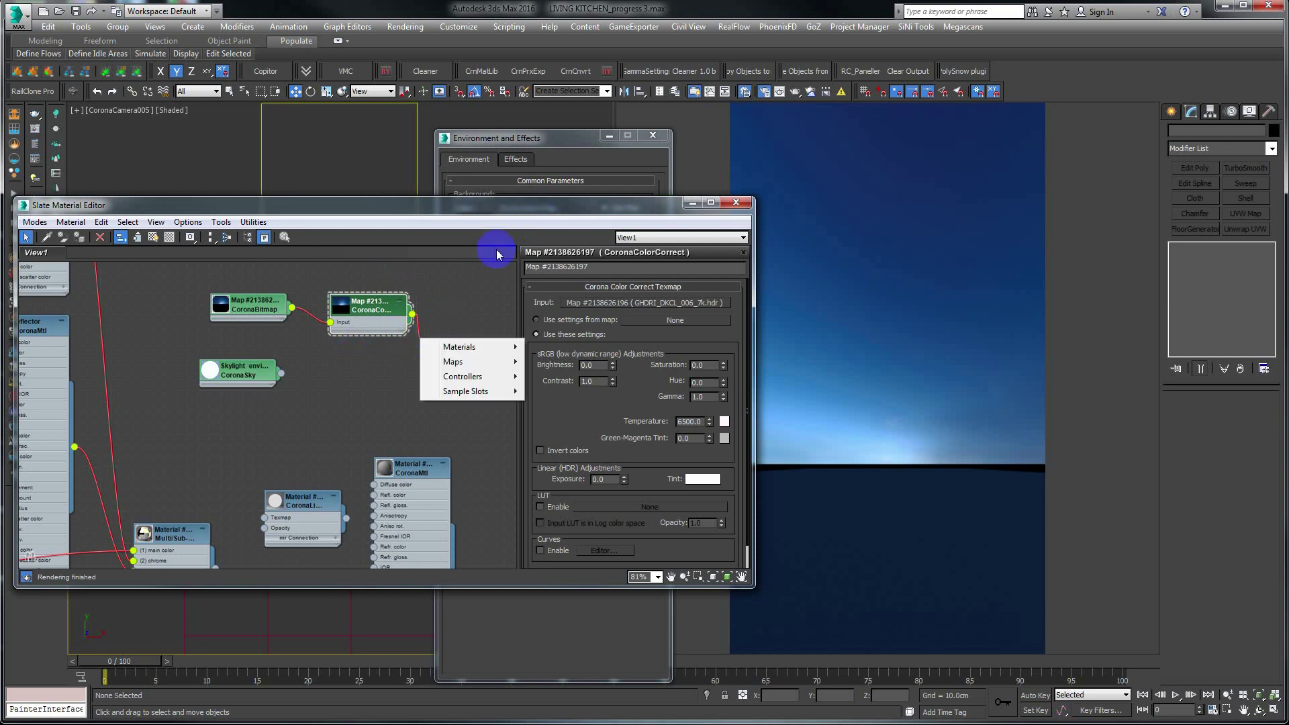
{"action": "left_click", "coordinate": [518, 208]}
{"action": "left_click_drag", "start_coordinate": [538, 211], "coordinate": [543, 277]}
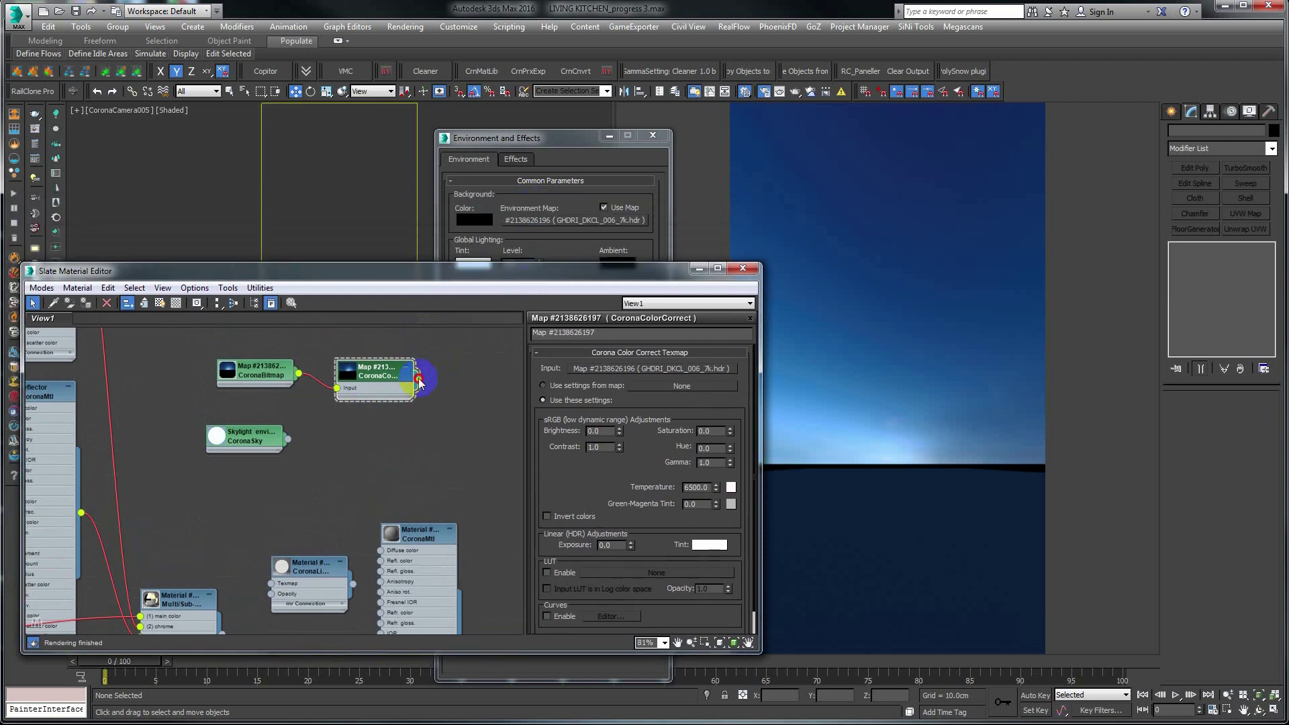
{"action": "left_click_drag", "start_coordinate": [419, 380], "coordinate": [544, 225]}
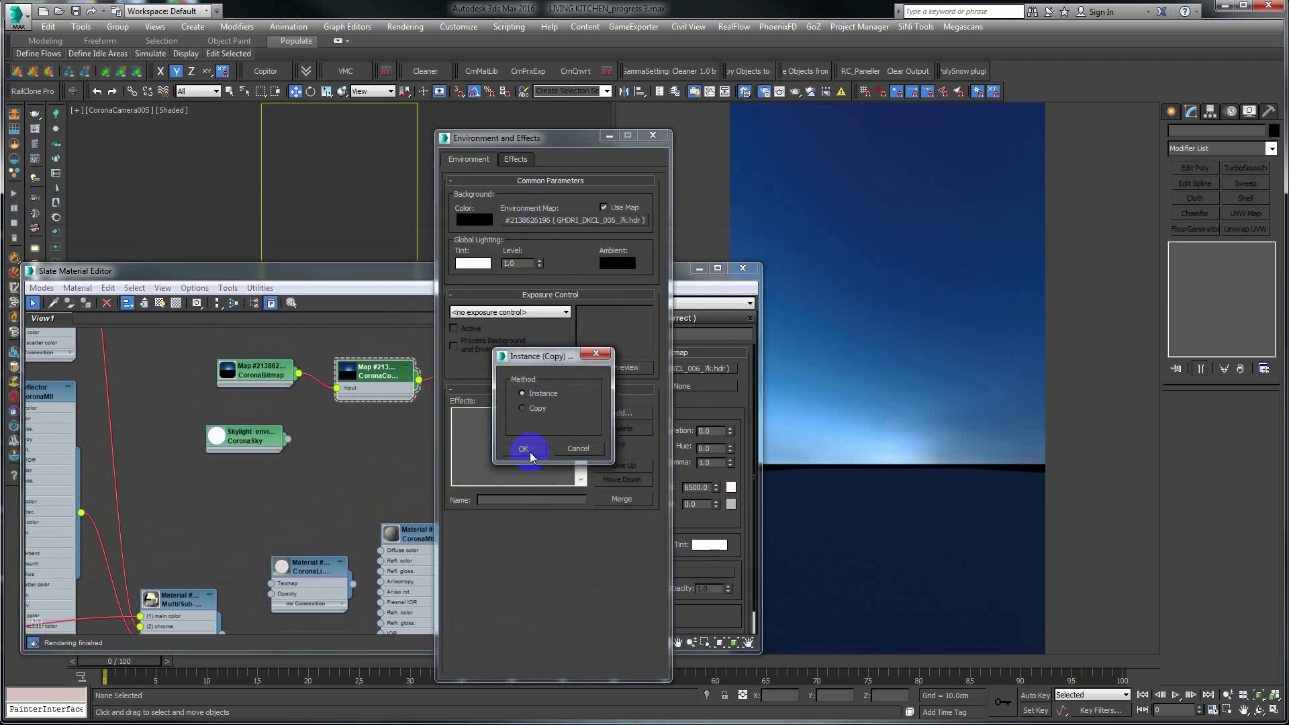
{"action": "left_click", "coordinate": [527, 448]}
{"action": "left_click", "coordinate": [653, 135]}
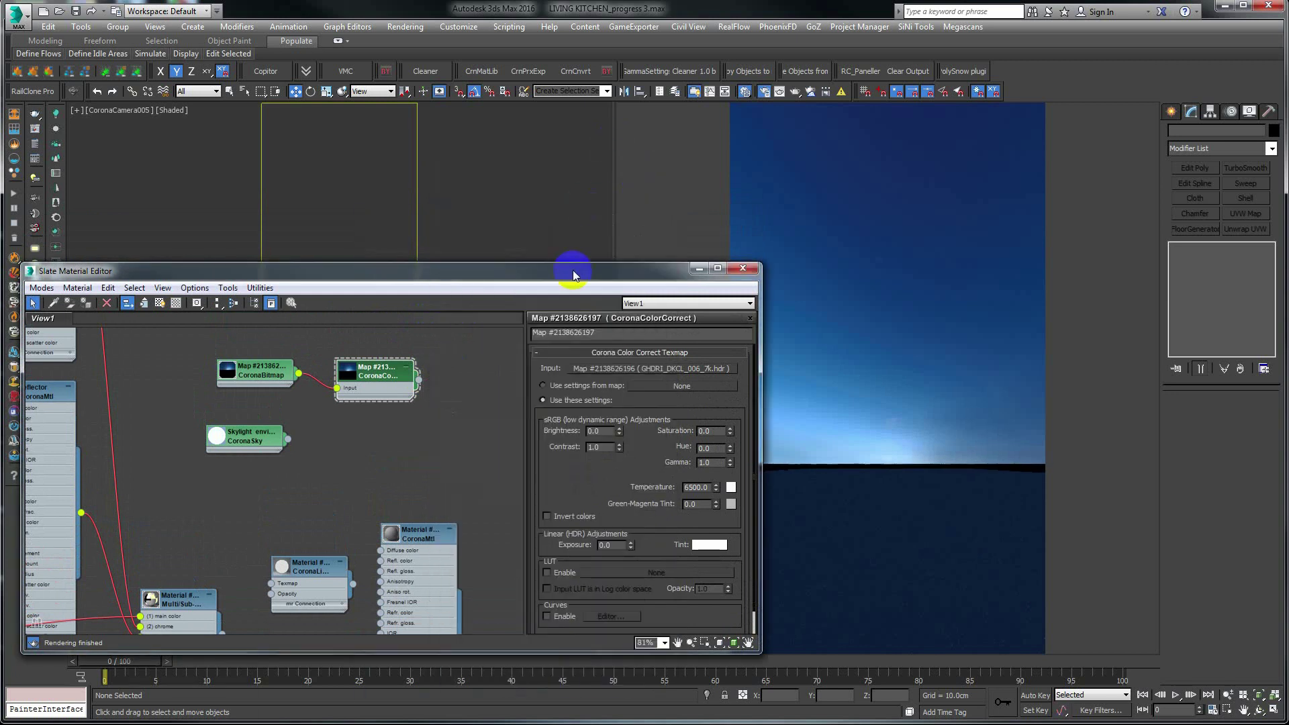
{"action": "mouse_move", "coordinate": [576, 271]}
{"action": "left_mouse_down"}
{"action": "mouse_move", "coordinate": [503, 202]}
{"action": "mouse_move", "coordinate": [441, 208]}
{"action": "left_mouse_up"}
- Set the color-correct gamma to 0.7 and hue to 25.776
{"action": "double_click", "coordinate": [576, 398]}
{"action": "type", "text": "0.7"}
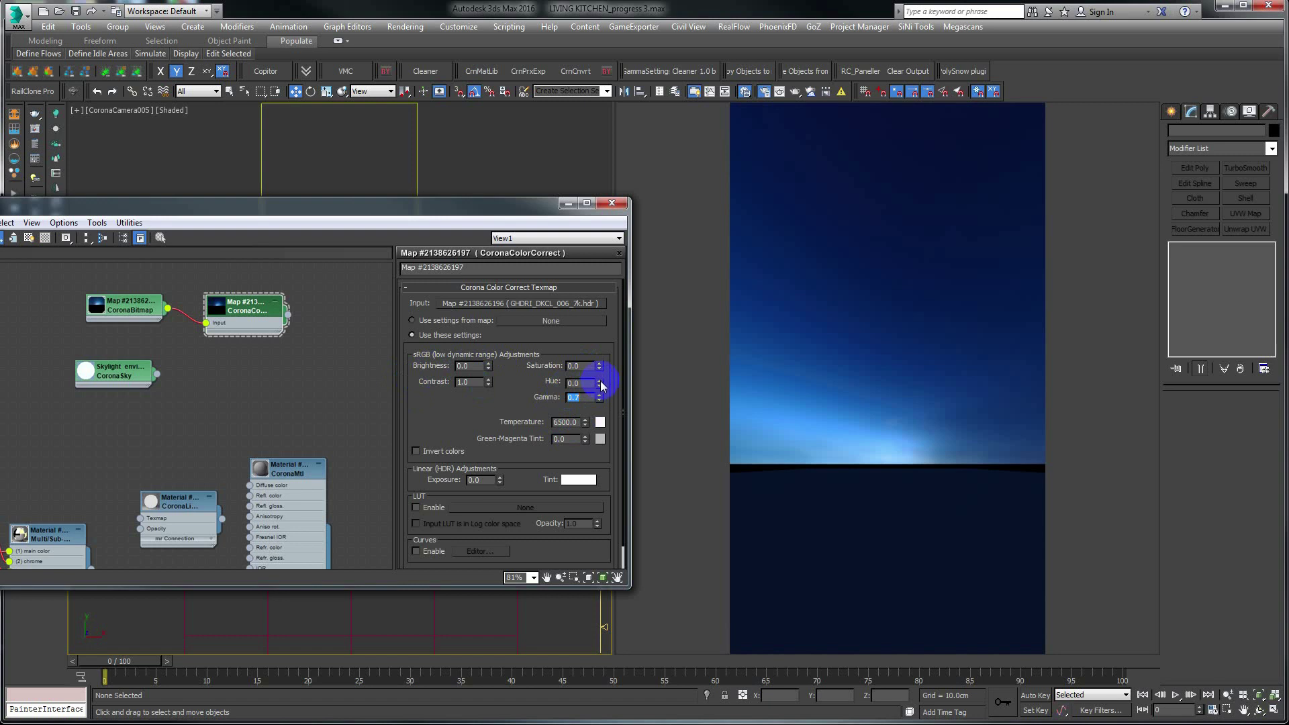
{"action": "left_click_drag", "start_coordinate": [599, 385], "coordinate": [591, 86]}
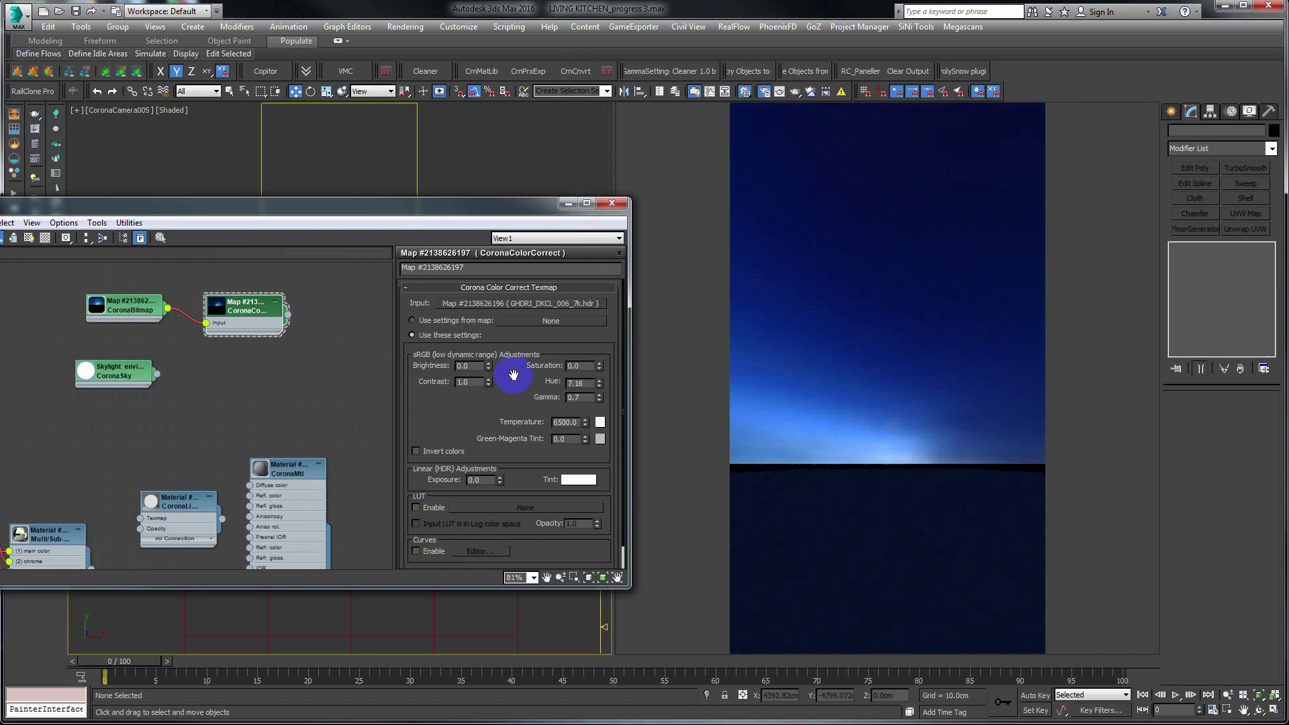
{"action": "left_click_drag", "start_coordinate": [599, 384], "coordinate": [600, 378]}
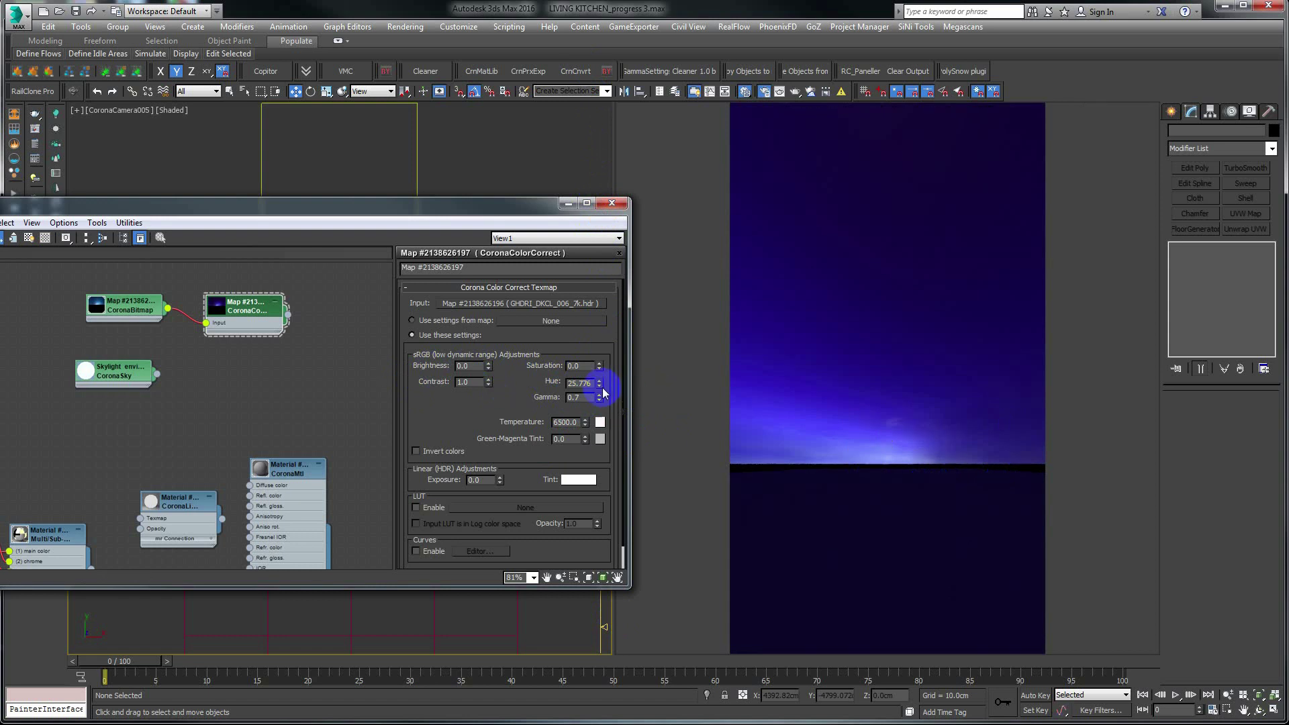
- Set the color temperature to 4355 for the final tinted sky
{"action": "left_click", "coordinate": [577, 422]}
{"action": "left_click_drag", "start_coordinate": [585, 420], "coordinate": [585, 369]}
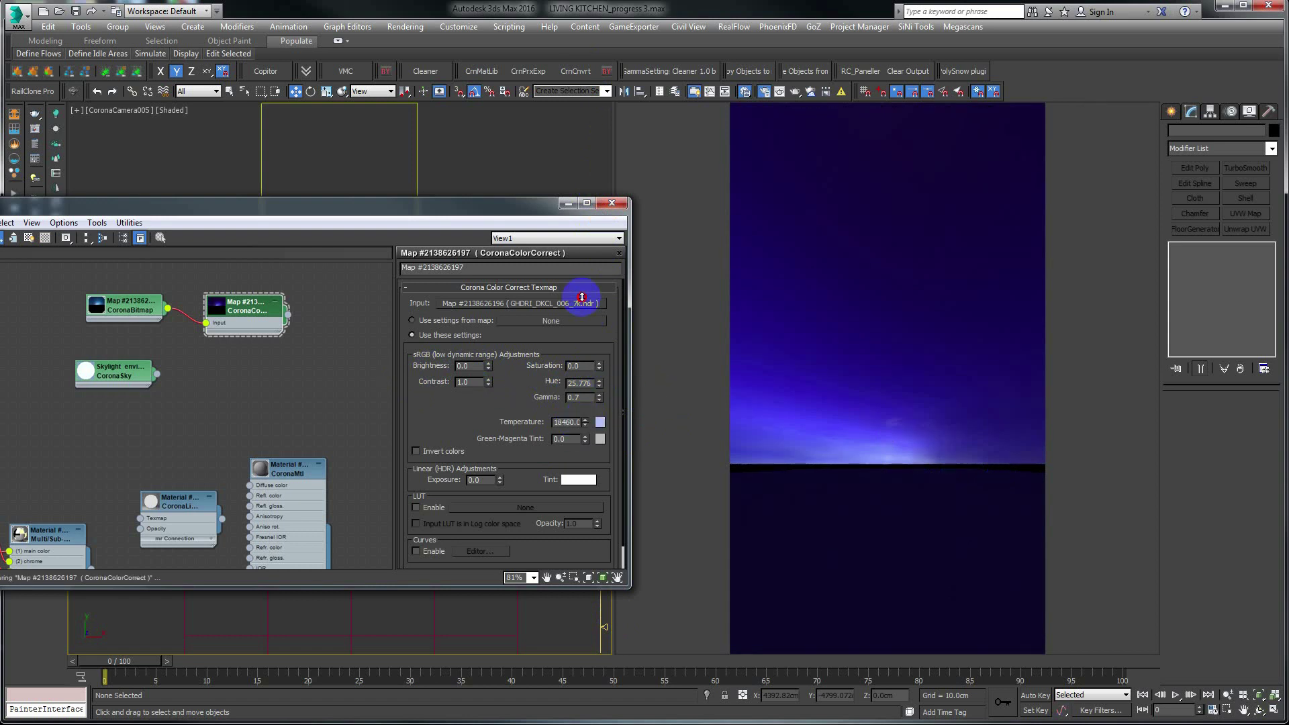
{"action": "mouse_move", "coordinate": [581, 297]}
{"action": "left_mouse_down"}
{"action": "mouse_move", "coordinate": [575, 548]}
{"action": "mouse_move", "coordinate": [578, 426]}
{"action": "left_mouse_up"}
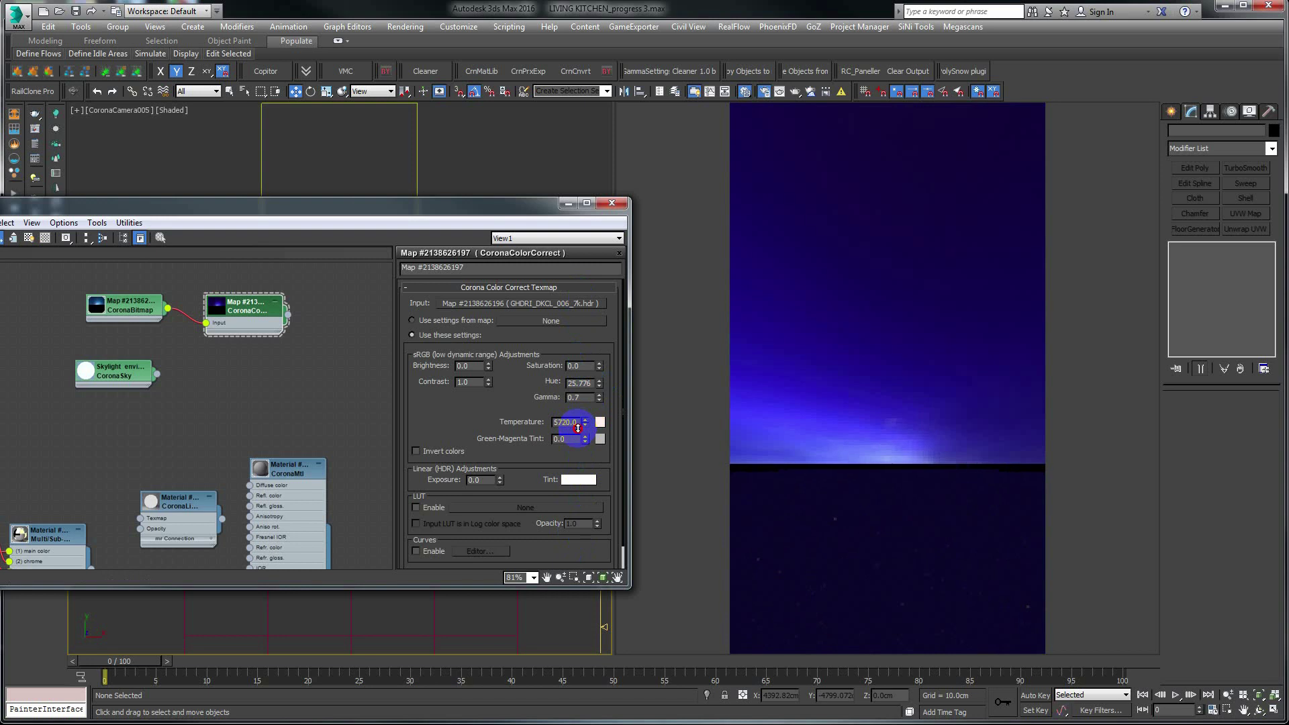
{"action": "left_click_drag", "start_coordinate": [577, 427], "coordinate": [576, 442]}
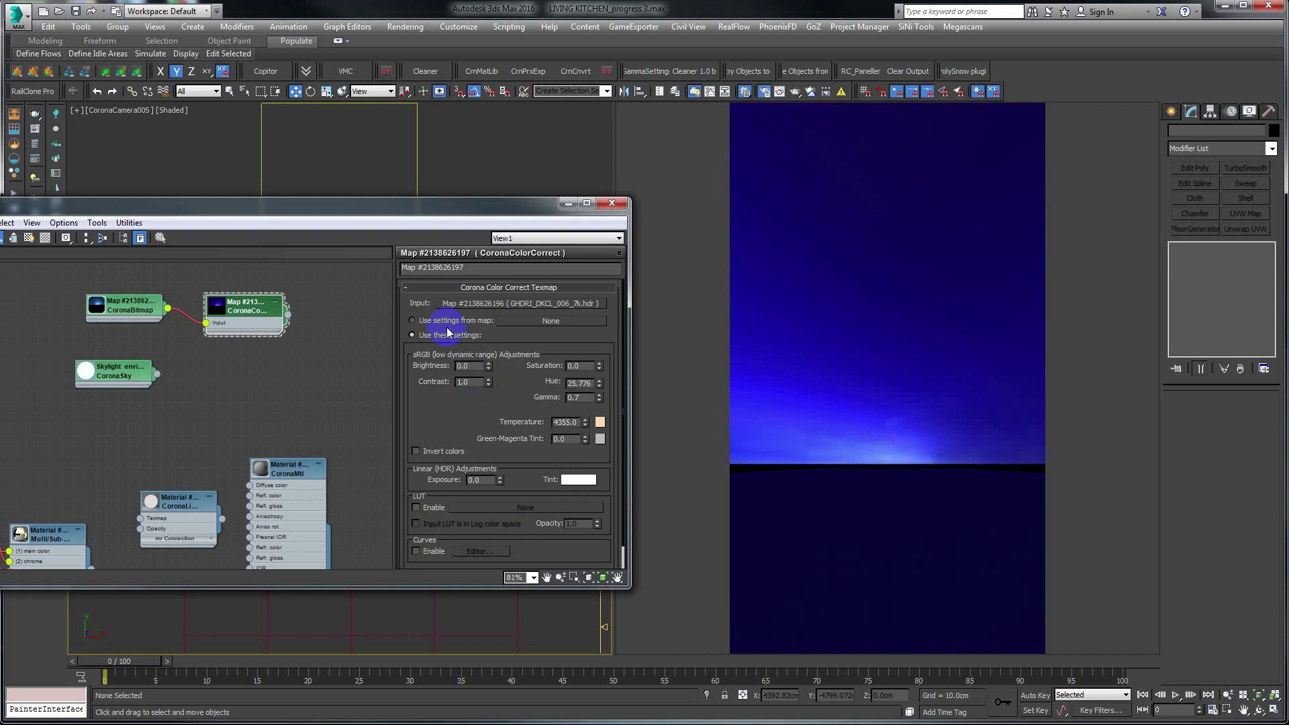
{"action": "left_click_drag", "start_coordinate": [401, 209], "coordinate": [612, 204]}
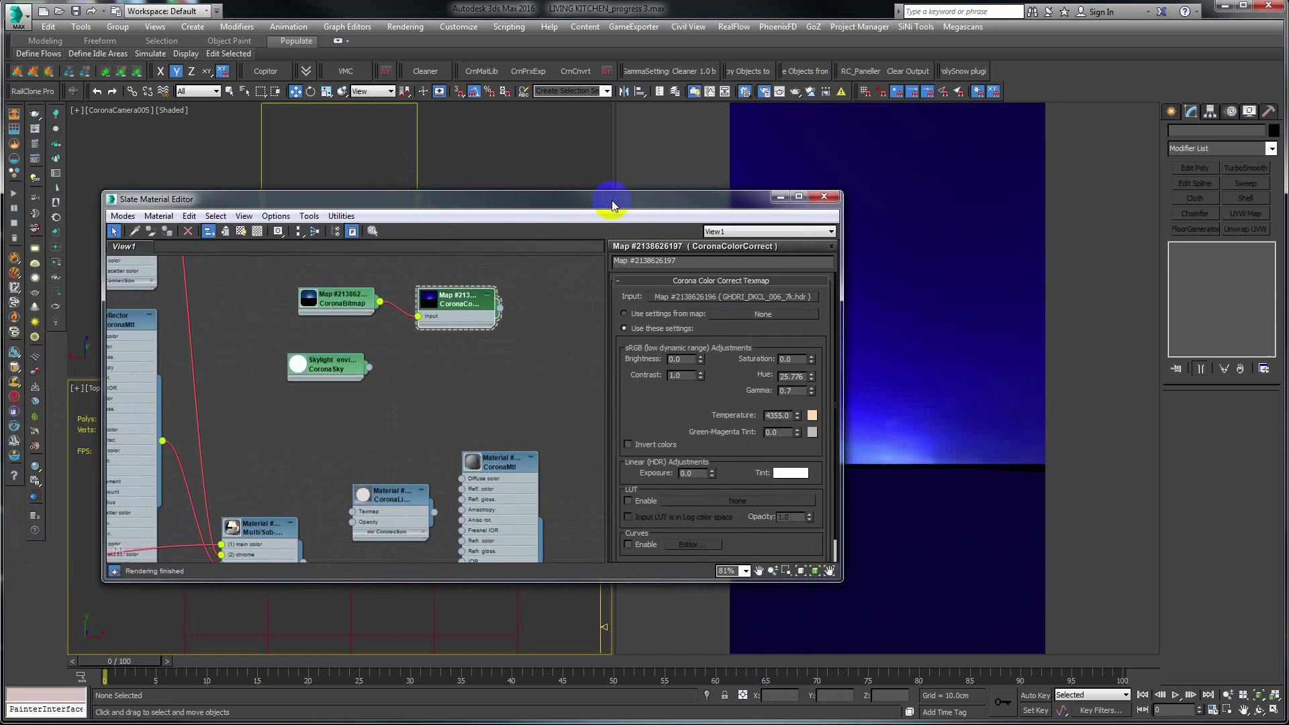
{"action": "mouse_move", "coordinate": [443, 210]}
{"action": "left_mouse_down"}
{"action": "mouse_move", "coordinate": [589, 208]}
{"action": "mouse_move", "coordinate": [532, 267]}
{"action": "mouse_move", "coordinate": [426, 279]}
{"action": "mouse_move", "coordinate": [524, 213]}
{"action": "left_mouse_up"}
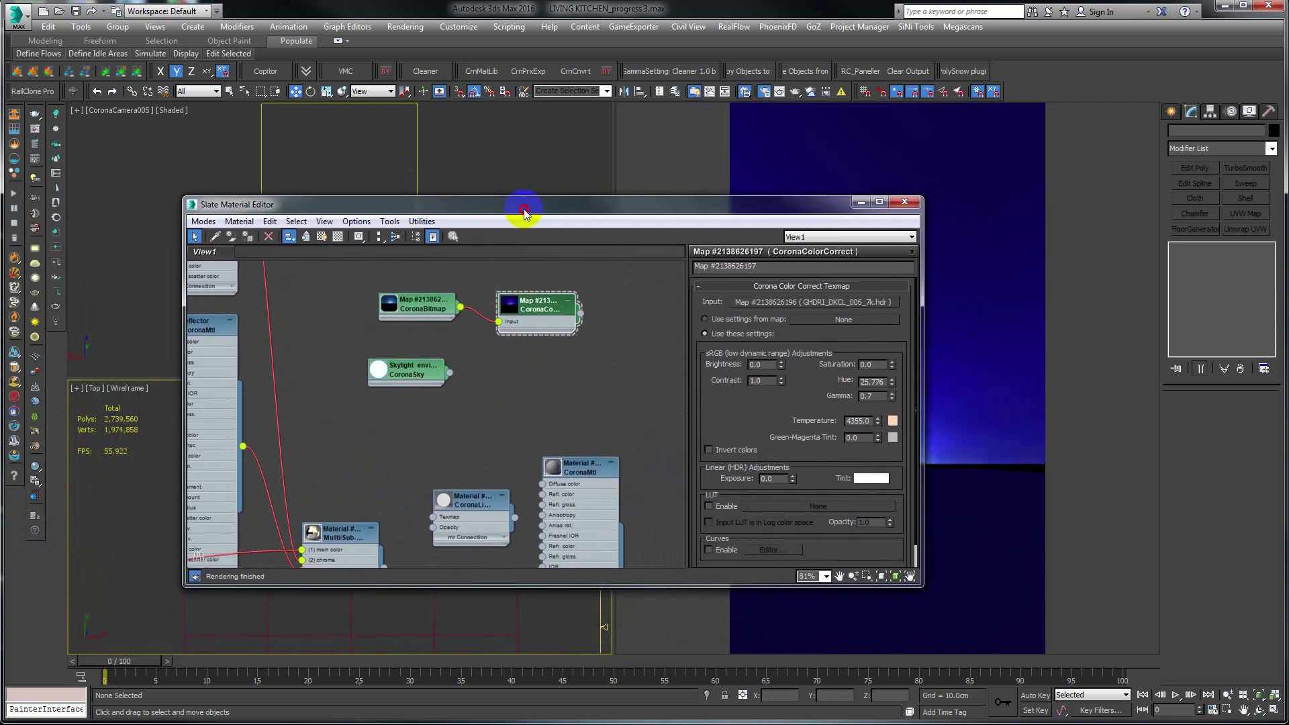